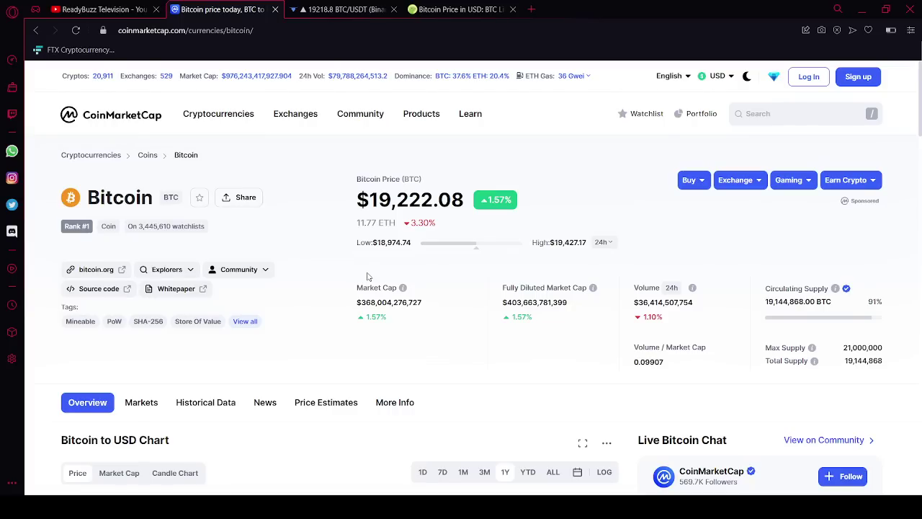
Examine the current Bitcoin price and the one-year Bitcoin to USD chart on the CoinMarketCap page
scroll(267, 307, down, 3)
scroll(267, 307, down, 2)
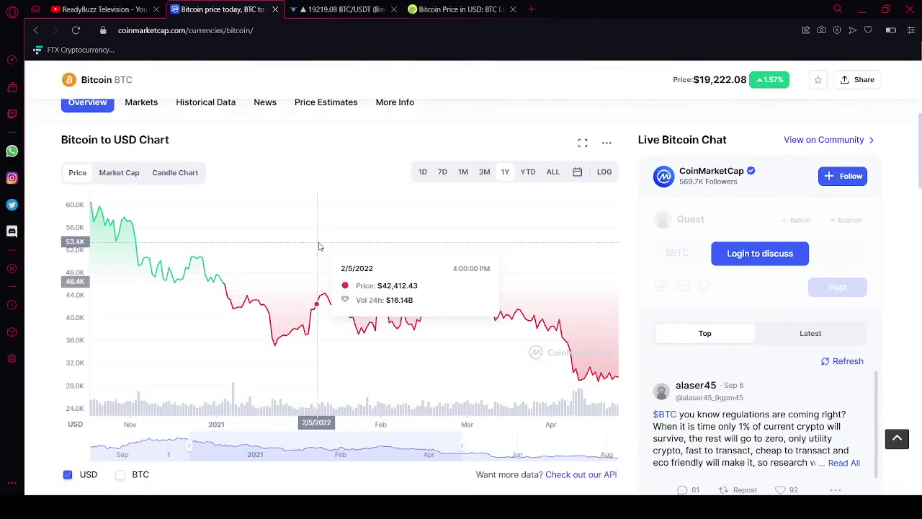
scroll(314, 177, up, 3)
scroll(305, 183, up, 2)
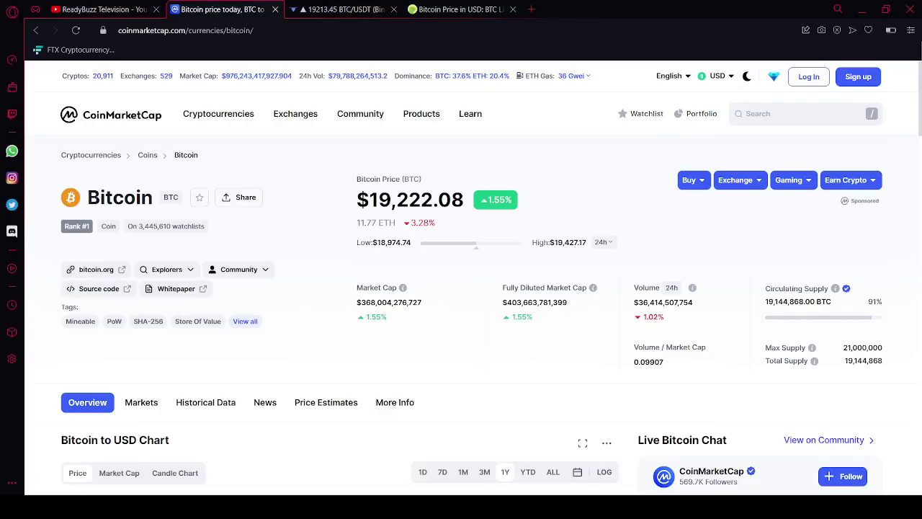
Switch to the Bitcoin strategy workbook in Excel and look over the Day Trade, Swing Trade and Hold sheets, ending on Day Trade
key(alt+Tab)
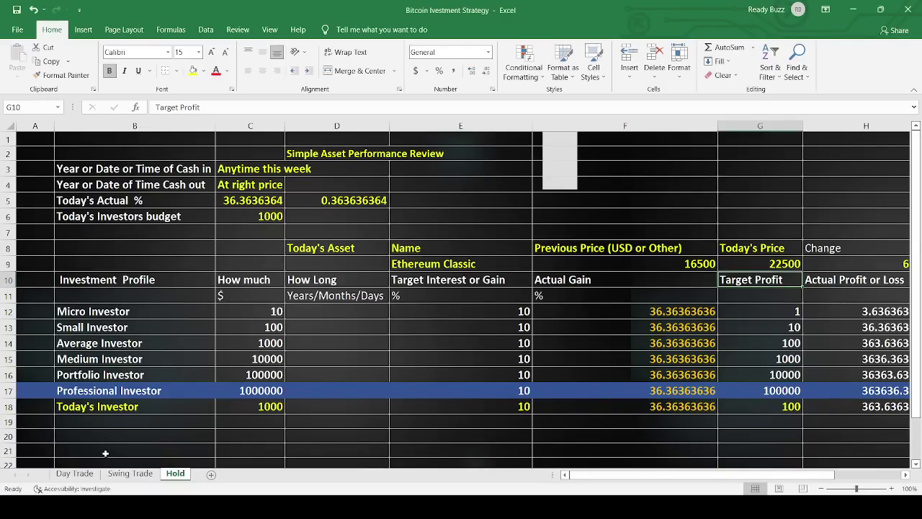
click(75, 473)
scroll(245, 355, up, 2)
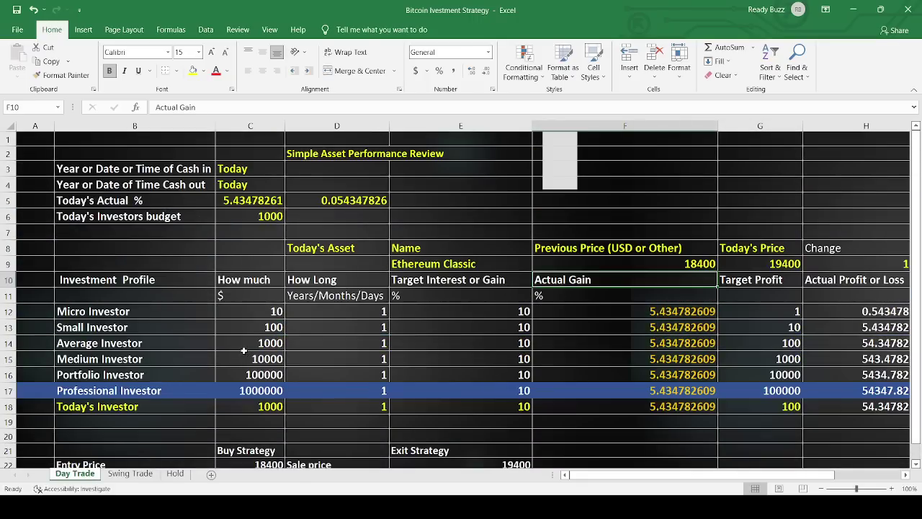
scroll(245, 356, down, 2)
scroll(245, 355, up, 2)
click(131, 473)
scroll(252, 380, up, 3)
scroll(252, 380, down, 3)
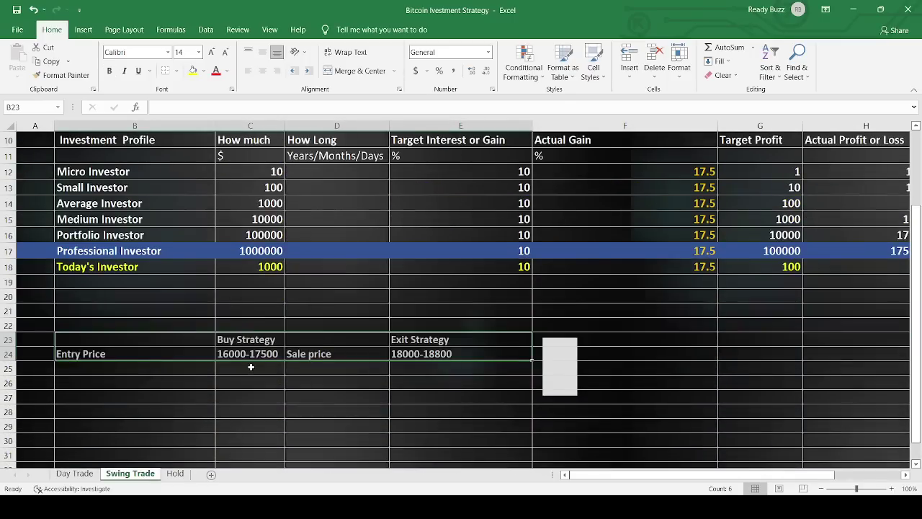
click(175, 473)
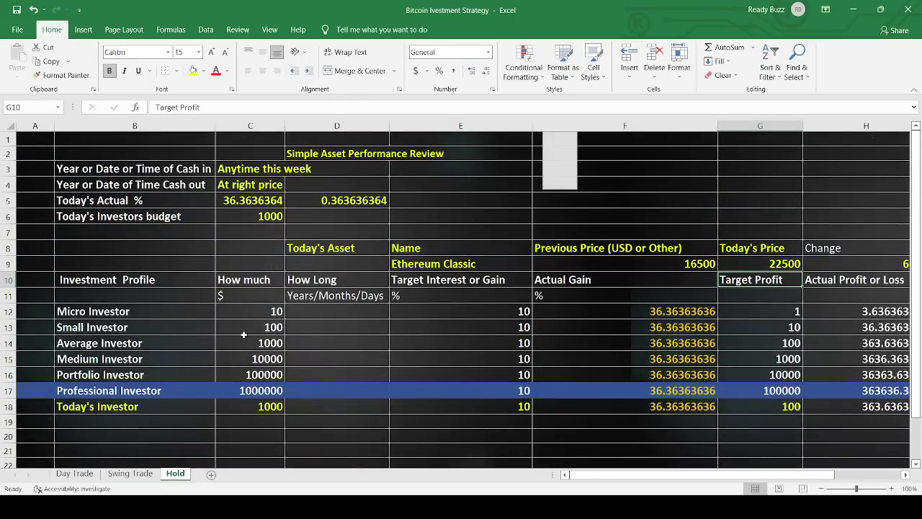
scroll(205, 330, down, 2)
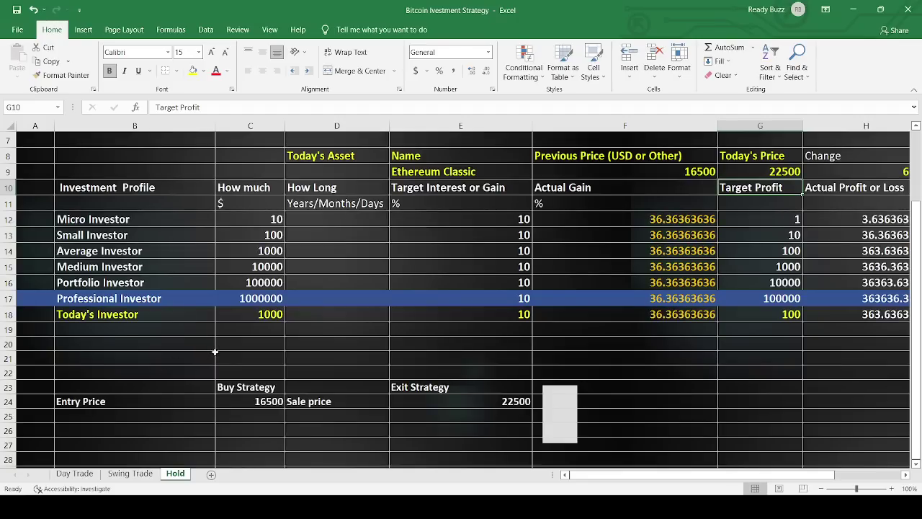
scroll(216, 349, up, 2)
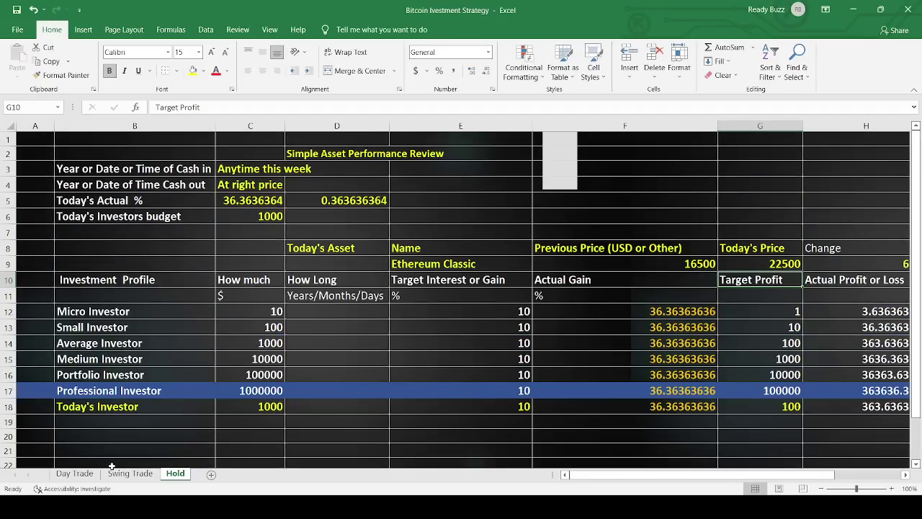
click(75, 473)
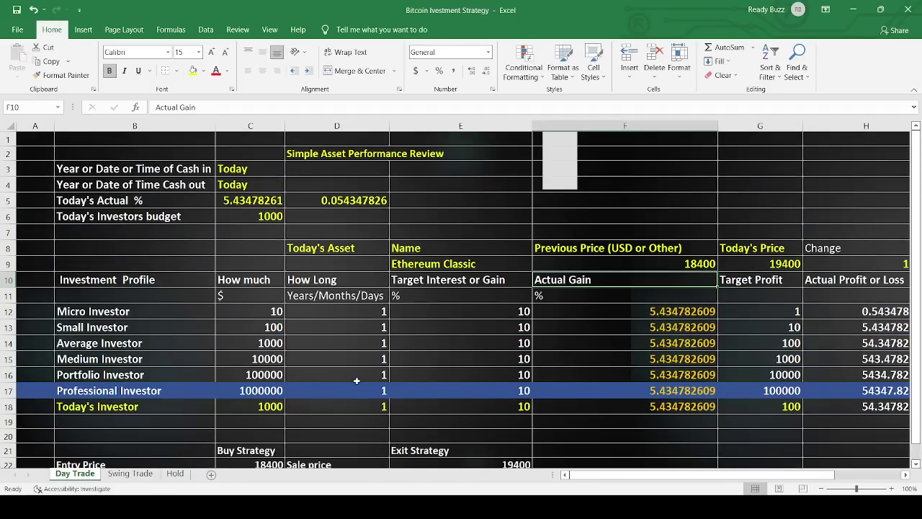
scroll(357, 380, down, 2)
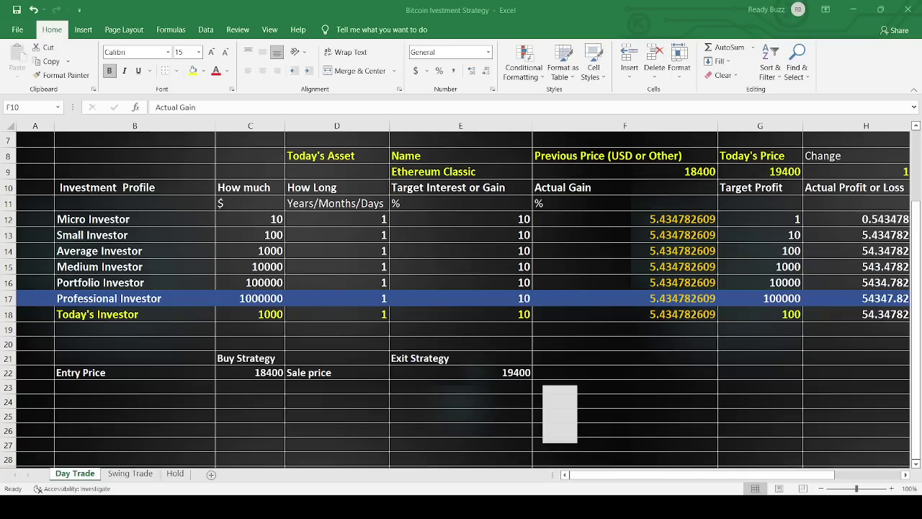
Switch to the browser to check the Bitcoin price chart on CoinMarketCap, and open the BTC/USDT trading page
key(alt+Tab)
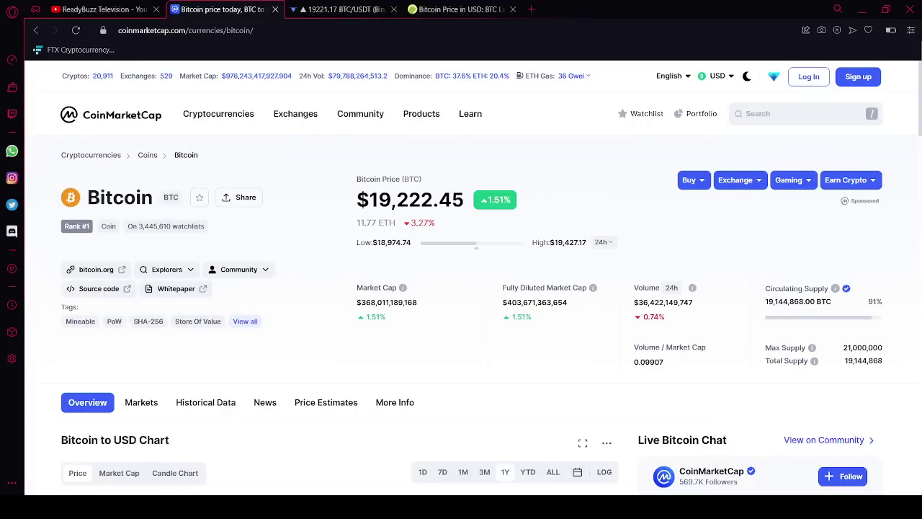
scroll(272, 325, down, 3)
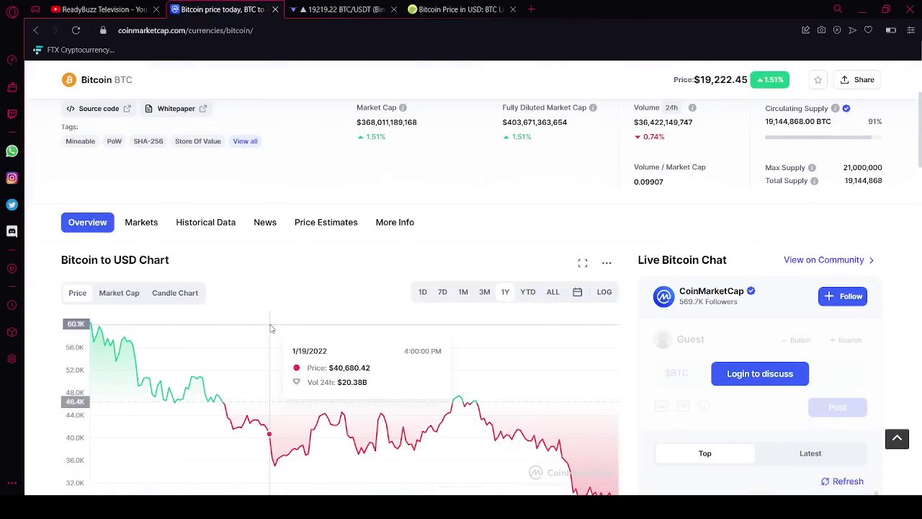
scroll(260, 332, down, 1)
scroll(267, 360, up, 5)
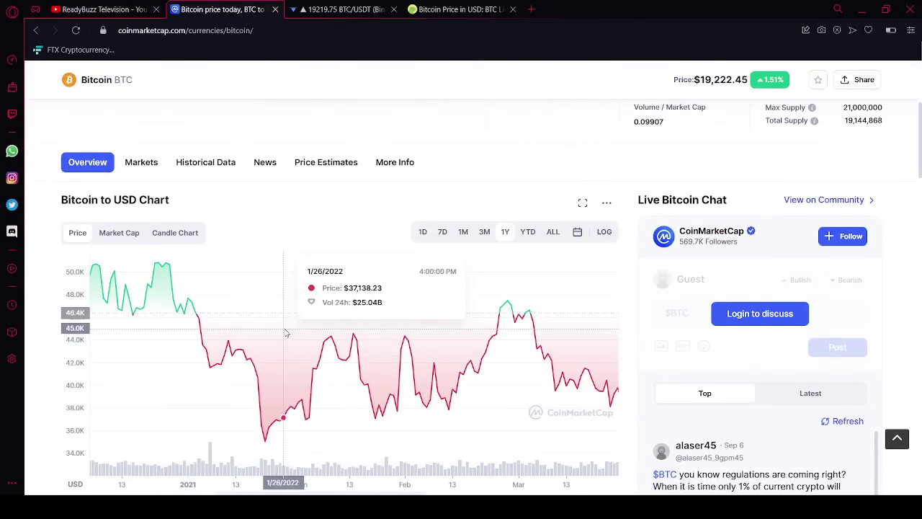
click(329, 10)
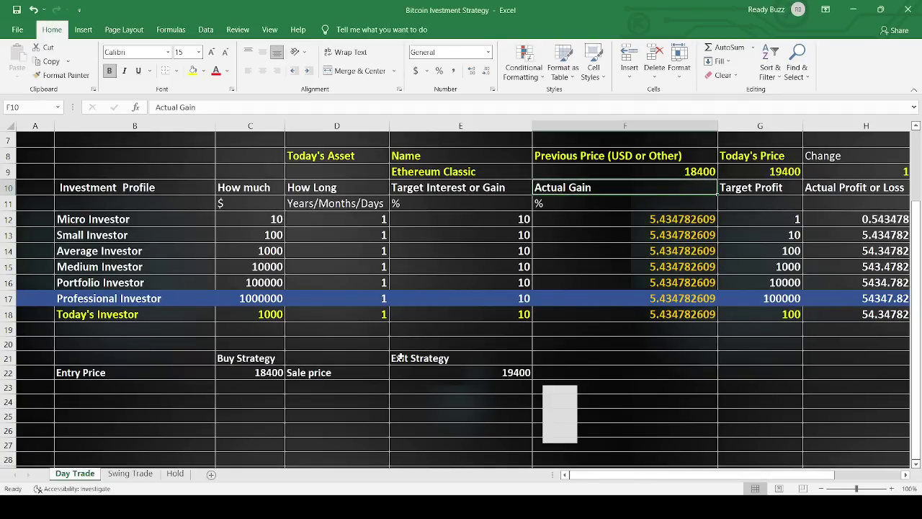
Review the investor budget, investment profiles, and entry and sale prices on the Day Trade sheet in Excel
scroll(186, 211, down, 2)
scroll(191, 243, up, 3)
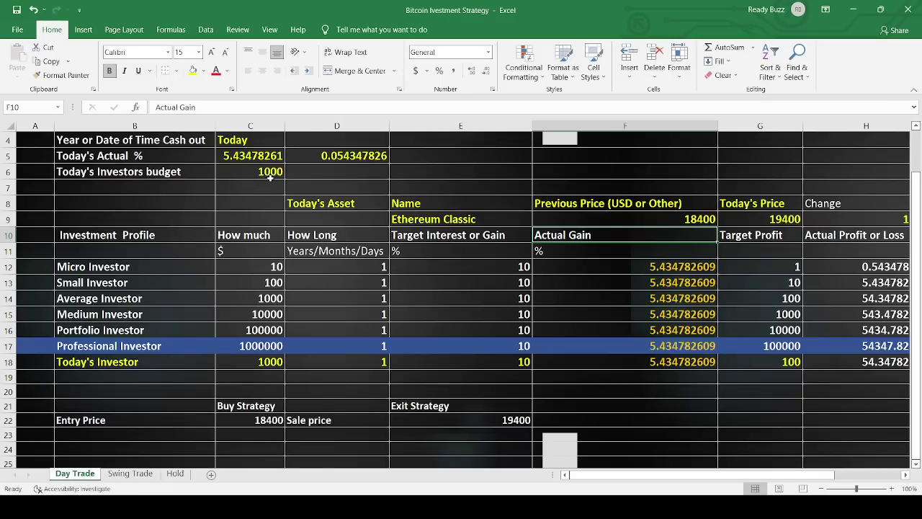
scroll(260, 187, up, 1)
scroll(261, 205, down, 3)
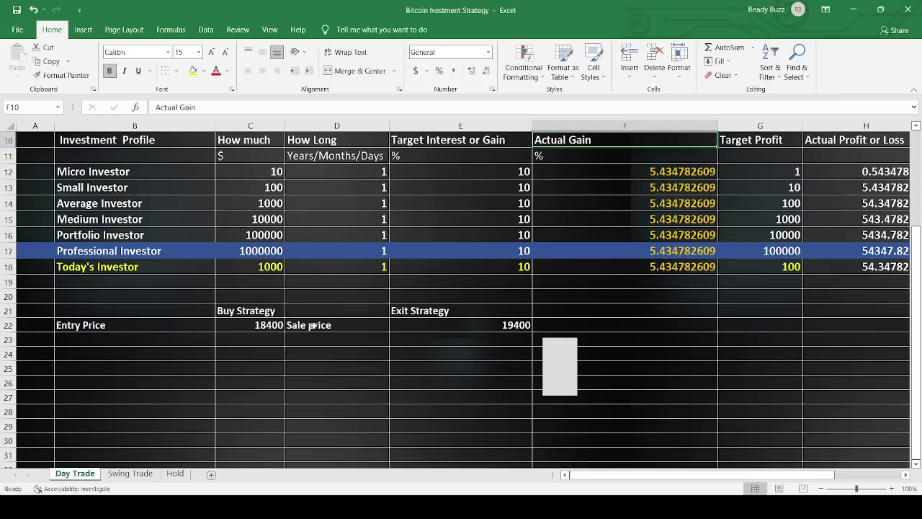
scroll(330, 209, up, 3)
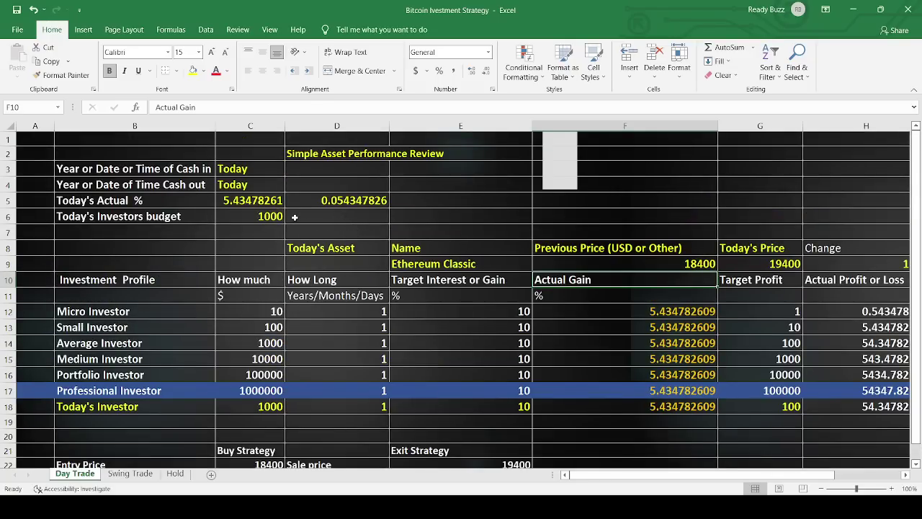
scroll(294, 217, down, 1)
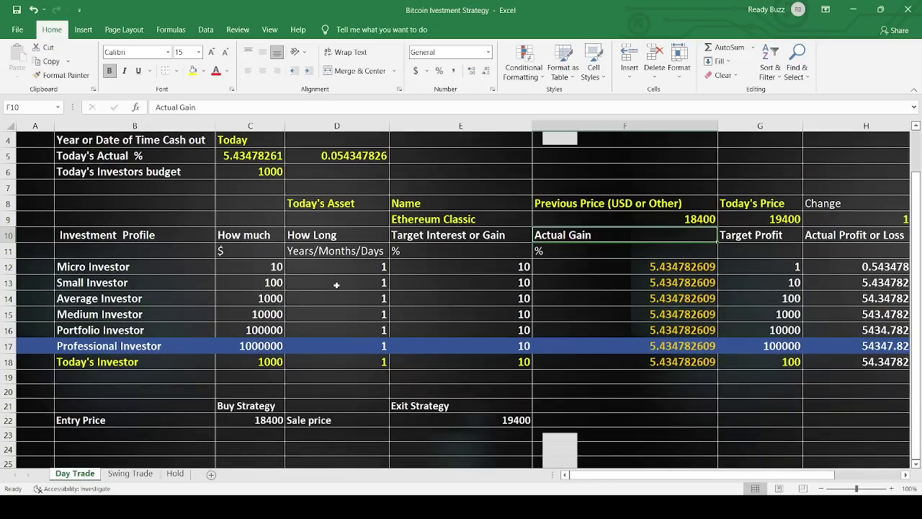
scroll(223, 259, up, 1)
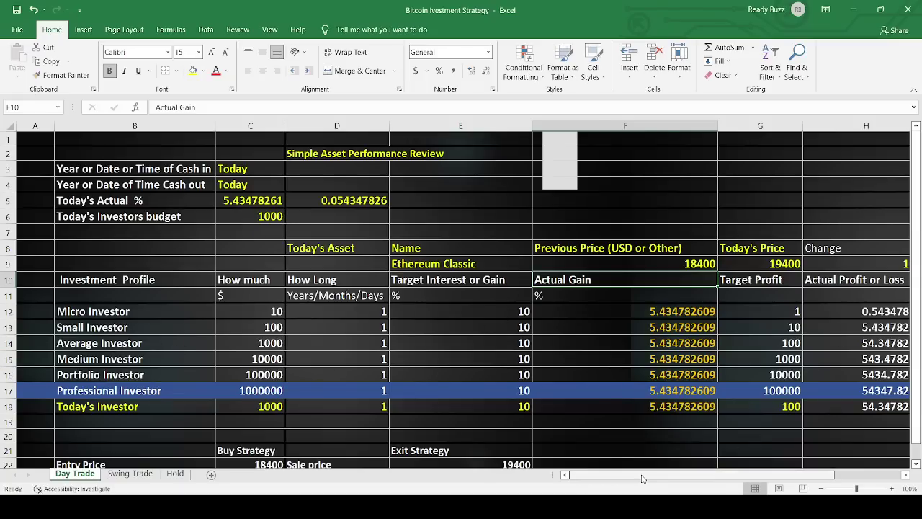
Examine the Day Trade sheet's change, percentage change, actual profit or loss, and cash left columns
drag(697, 480, 809, 483)
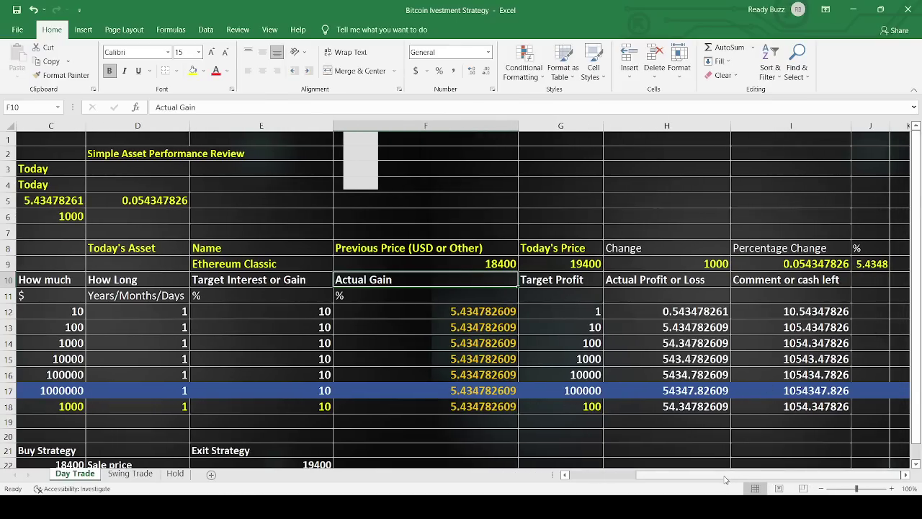
drag(740, 477, 626, 488)
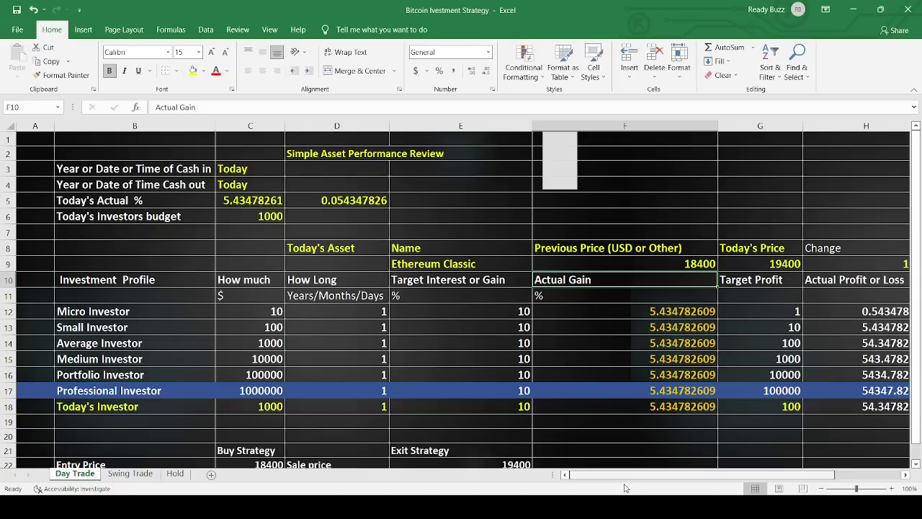
scroll(660, 491, right, 1)
scroll(660, 491, right, 6)
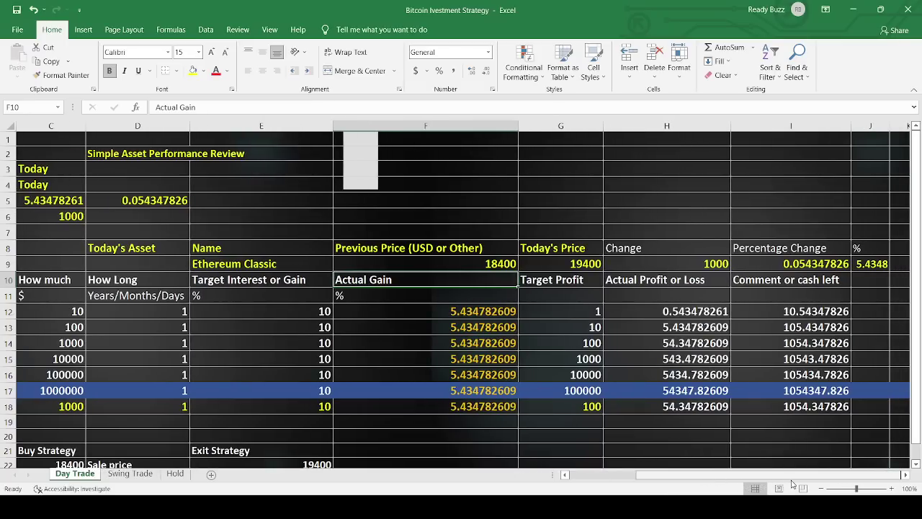
scroll(746, 479, left, 4)
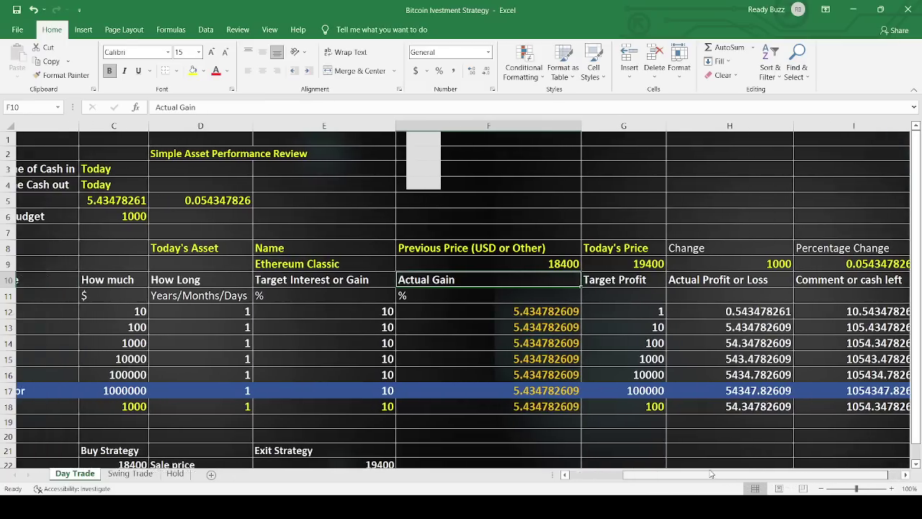
scroll(763, 483, right, 4)
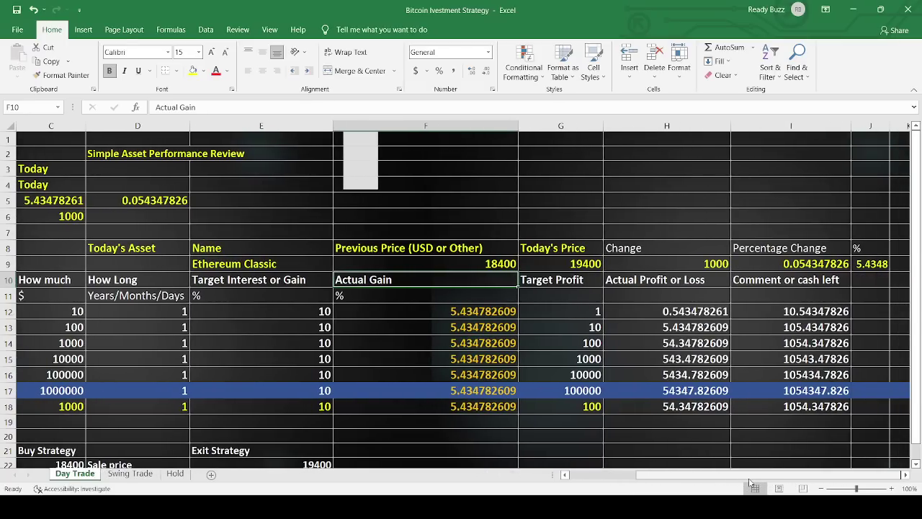
scroll(750, 482, left, 4)
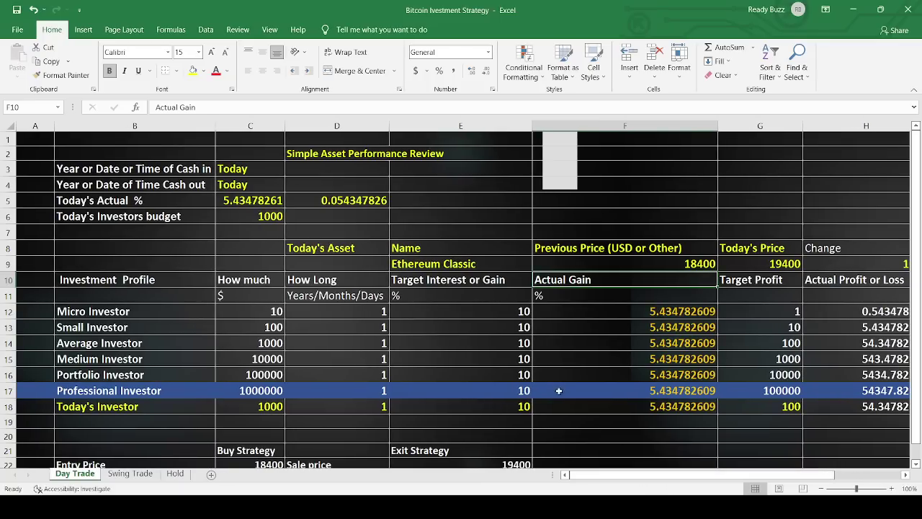
Check the buy strategy and exit strategy prices below the Day Trade investment profiles
scroll(526, 387, down, 2)
scroll(469, 406, up, 2)
scroll(263, 199, down, 2)
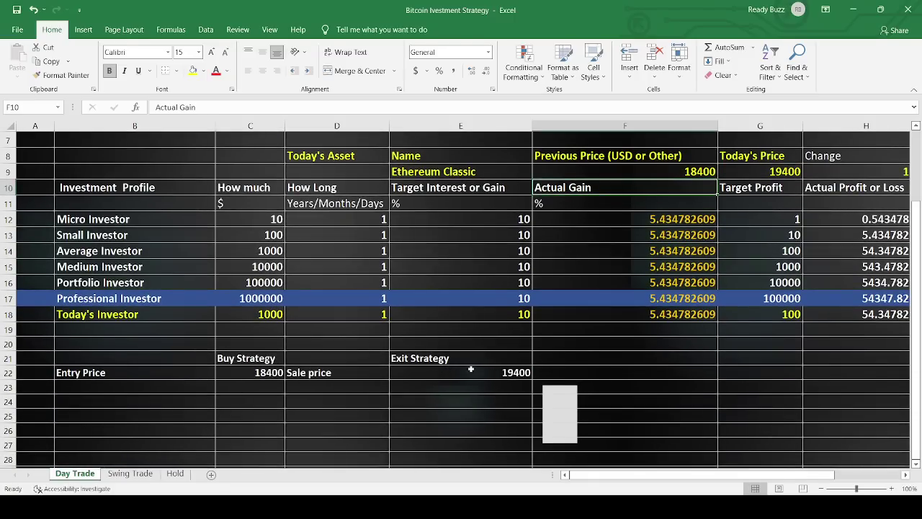
scroll(468, 369, up, 2)
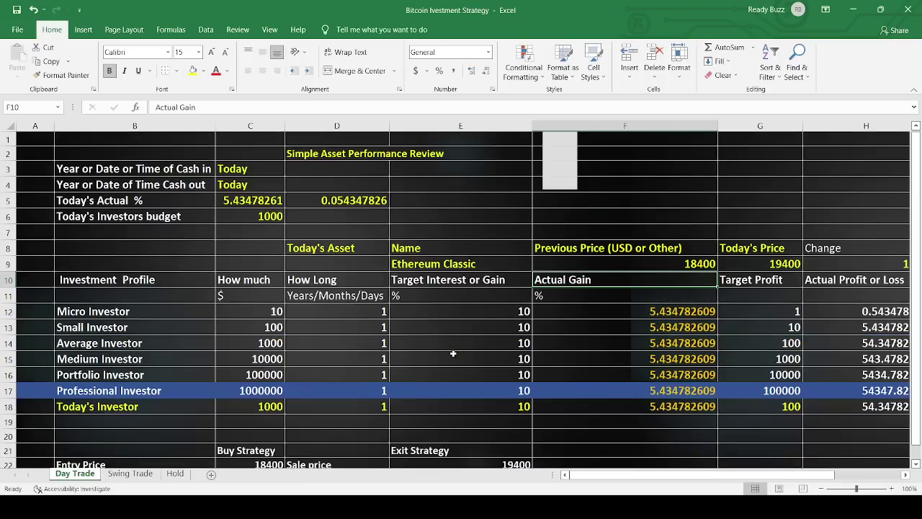
Review the cash-in and cash-out timing, investment profiles, and buy and exit price ranges on the Swing Trade sheet
click(127, 473)
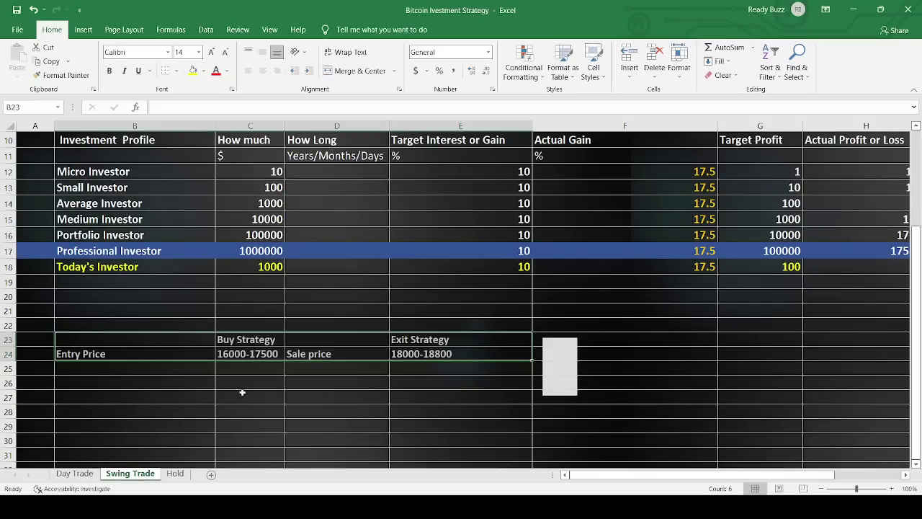
scroll(260, 369, up, 3)
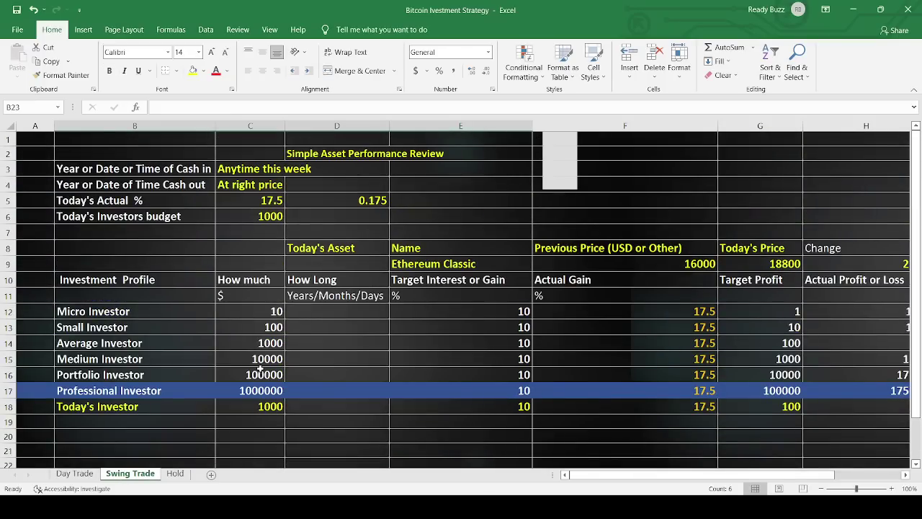
scroll(262, 299, down, 1)
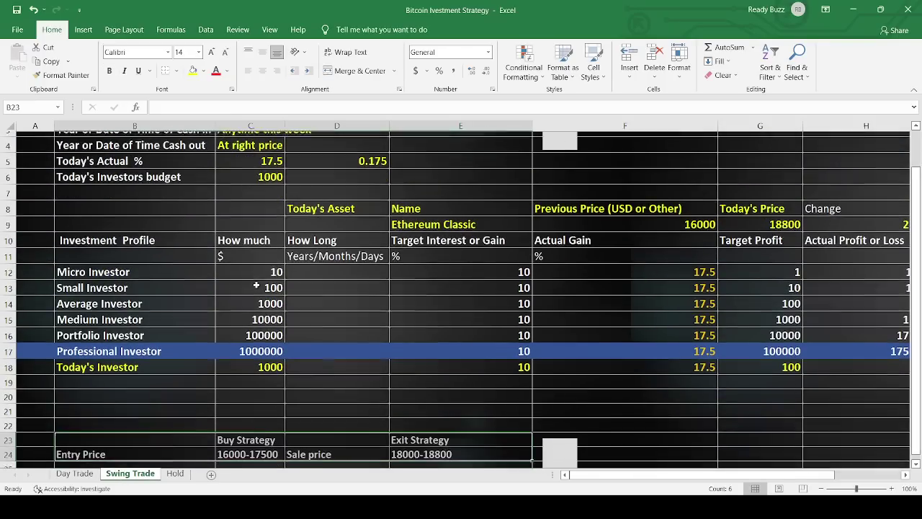
scroll(224, 332, up, 1)
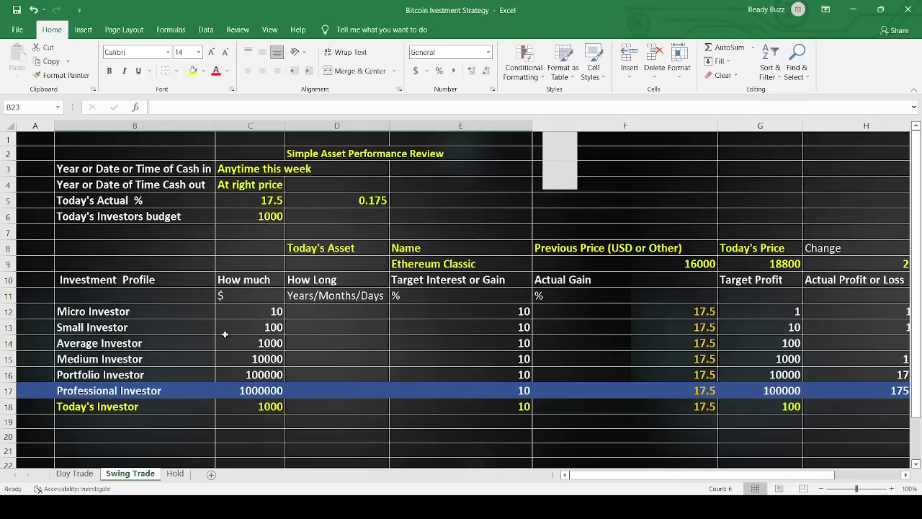
scroll(215, 351, down, 1)
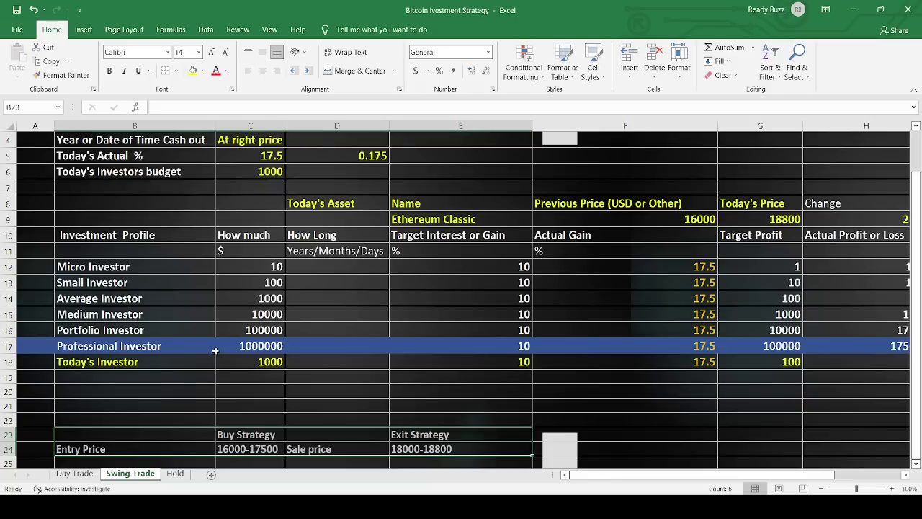
scroll(216, 317, up, 1)
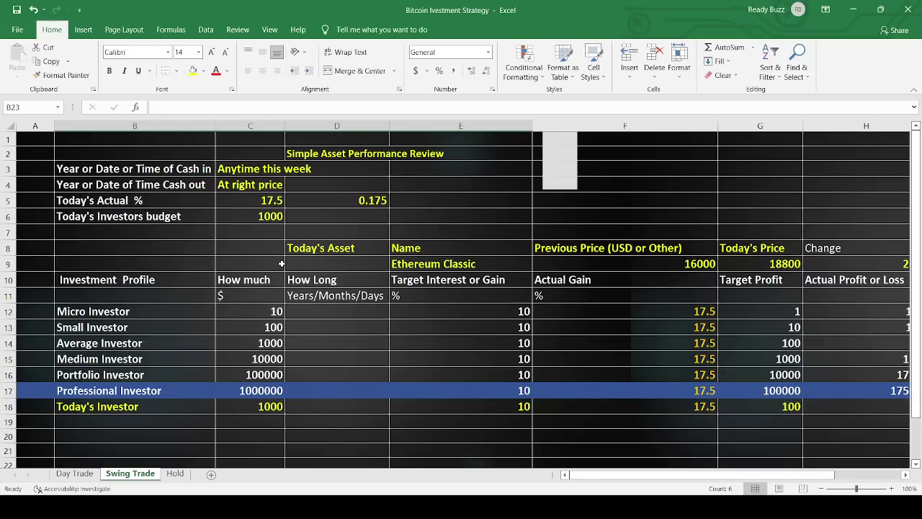
Replace the asset name in cell E9 of the Swing Trade sheet with btc
double_click(418, 265)
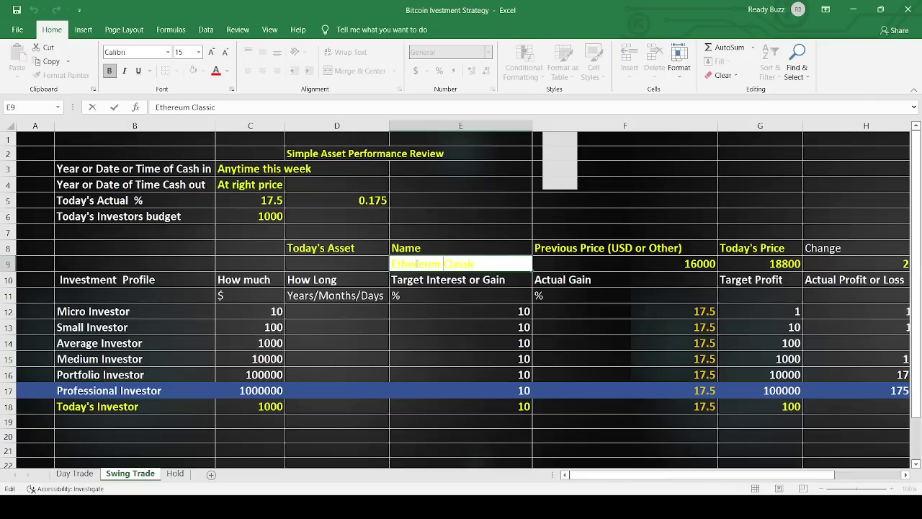
key(BackSpace)
key(BackSpace)
key(BackSpace)
key(BackSpace)
key(BackSpace)
key(BackSpace)
key(BackSpace)
key(BackSpace)
key(BackSpace)
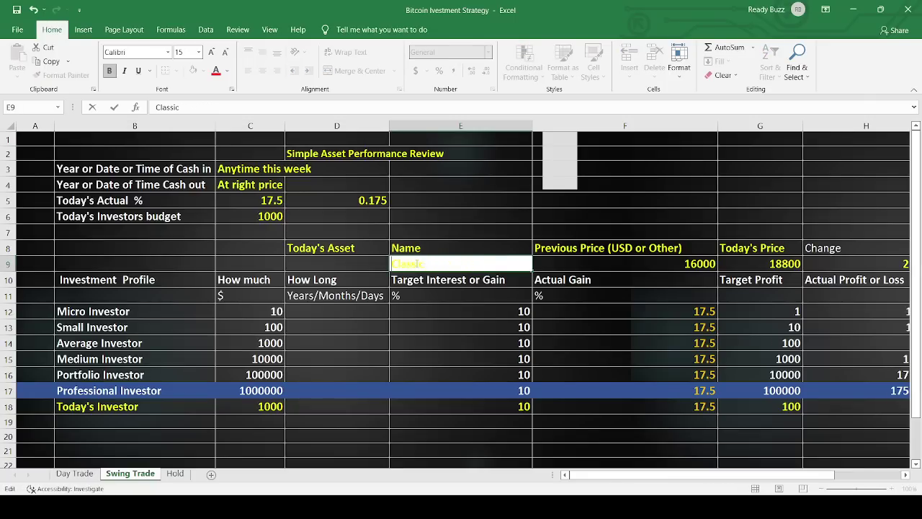
key(Delete)
key(Delete)
key(Delete)
key(Delete)
key(Delete)
key(Delete)
key(Delete)
text(btc)
key(Return)
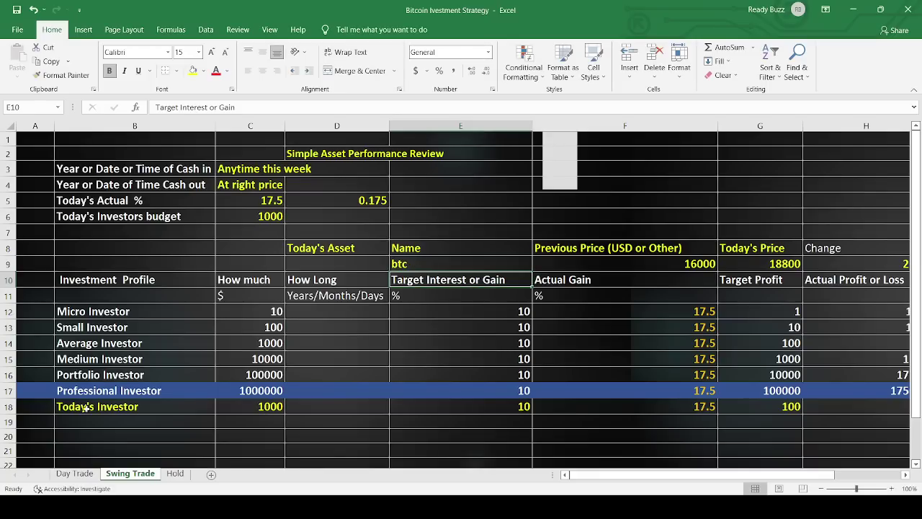
Set the asset name in cell E9 of the Day Trade sheet to btc
click(77, 474)
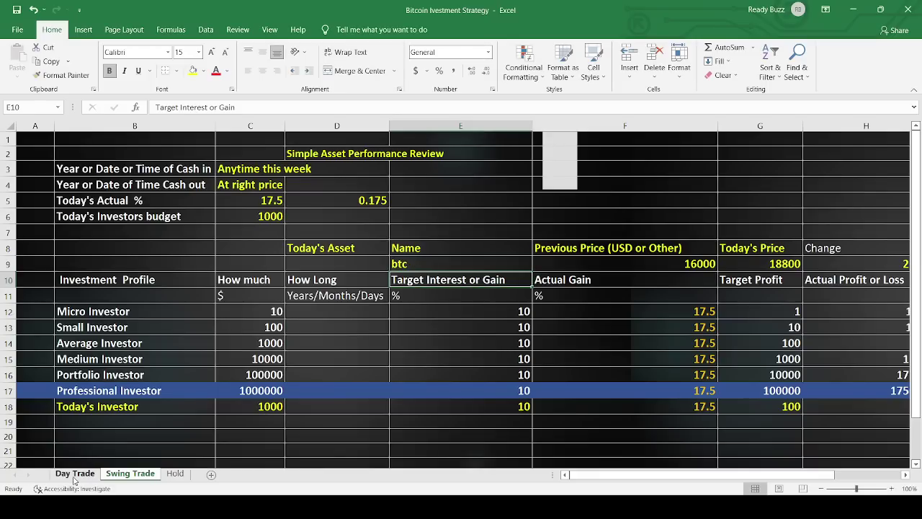
click(419, 266)
text(btc)
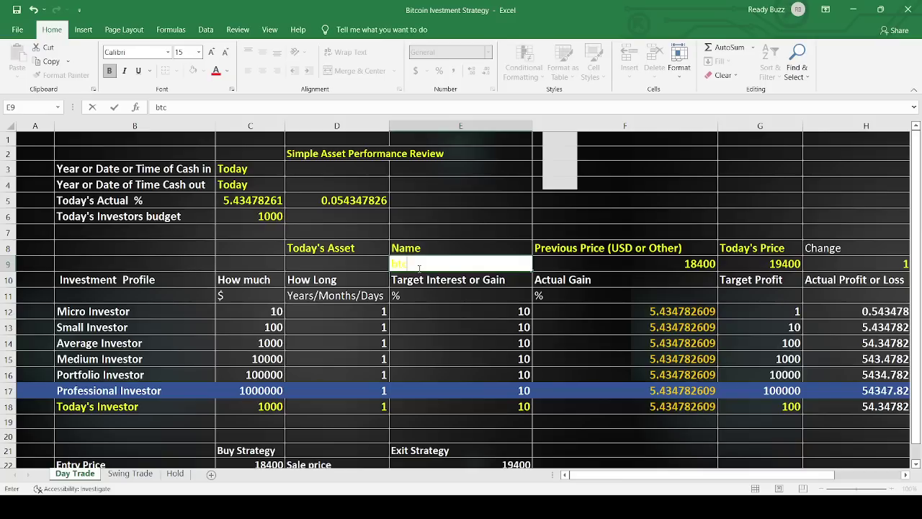
key(Return)
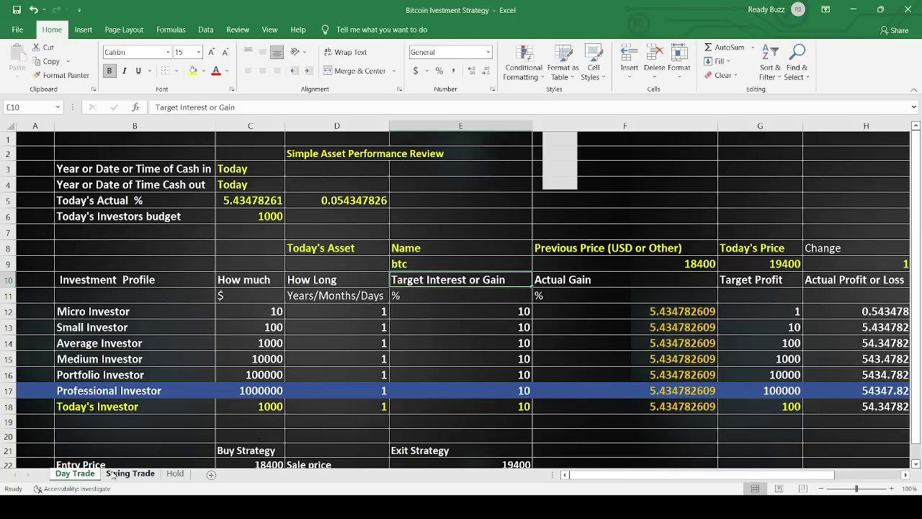
Replace the asset name in cell E9 of the Hold sheet with btc
click(173, 475)
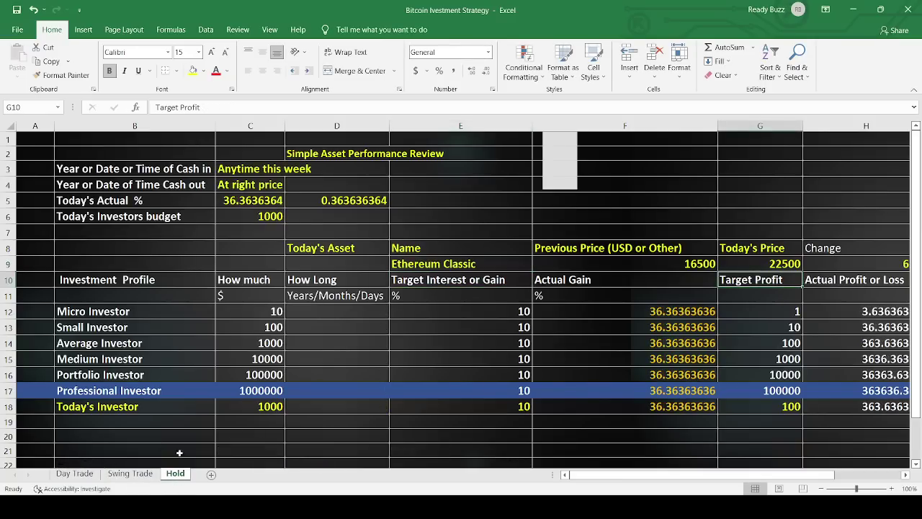
double_click(419, 265)
key(BackSpace)
key(BackSpace)
key(BackSpace)
key(BackSpace)
key(BackSpace)
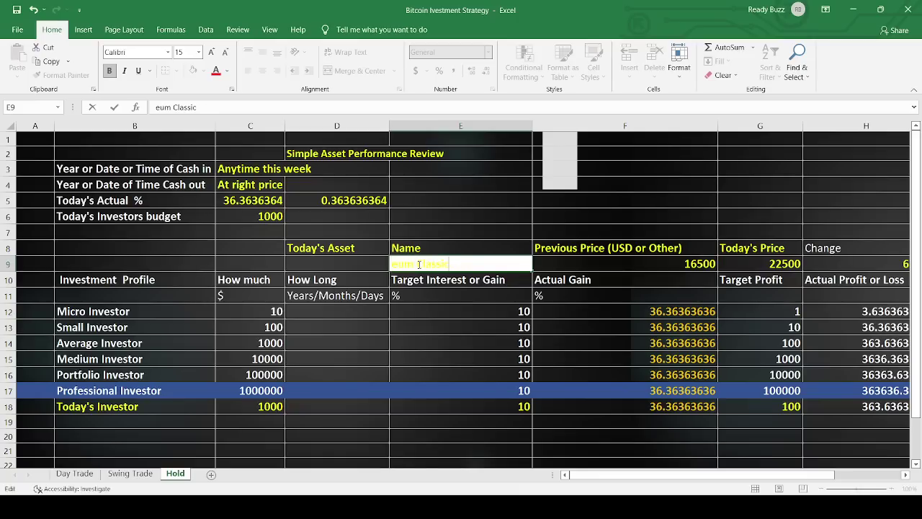
key(BackSpace)
key(BackSpace)
key(BackSpace)
key(BackSpace)
key(BackSpace)
key(BackSpace)
key(BackSpace)
key(BackSpace)
key(BackSpace)
key(BackSpace)
text(btc)
key(Return)
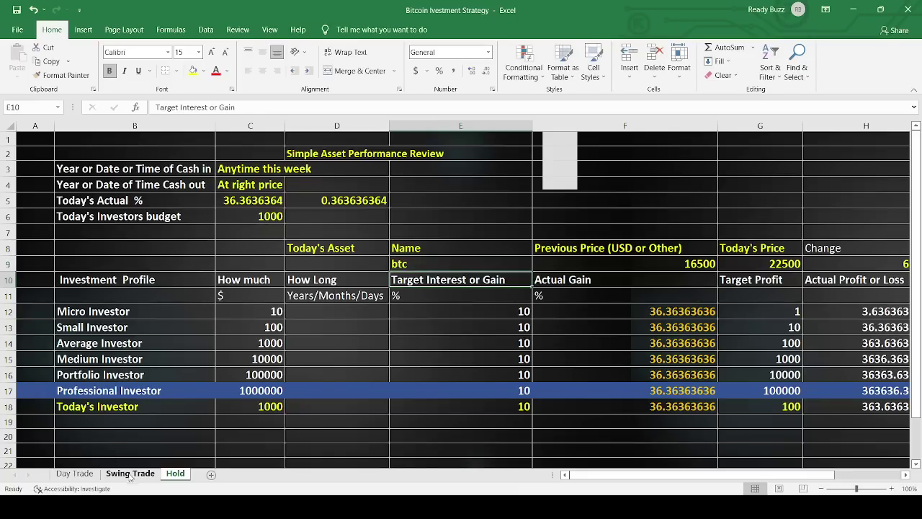
Examine the Swing Trade sheet's prices, investment profiles, and buy and exit strategy ranges
click(130, 474)
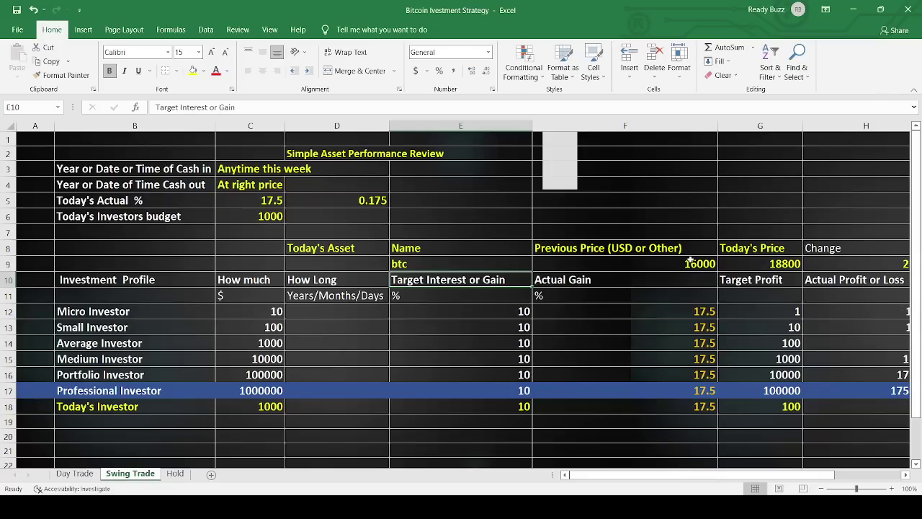
scroll(335, 311, down, 3)
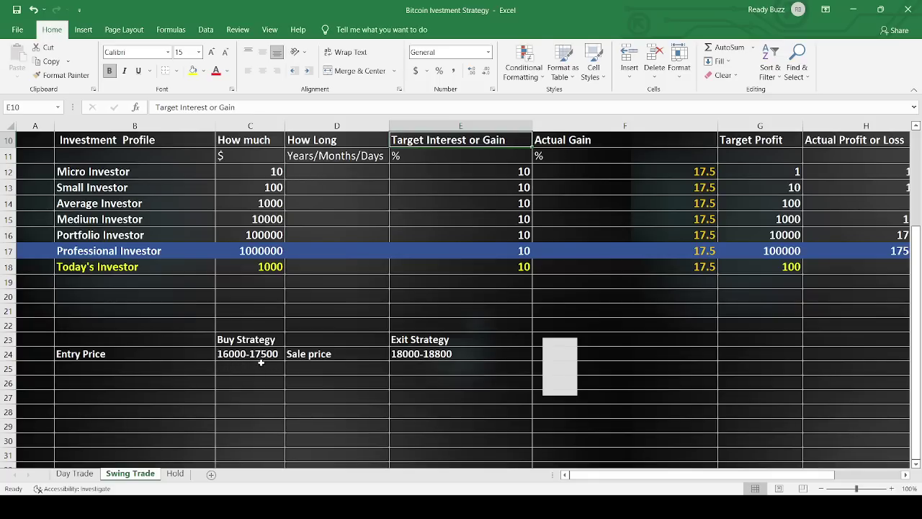
scroll(258, 354, up, 2)
scroll(260, 352, down, 2)
scroll(392, 325, up, 3)
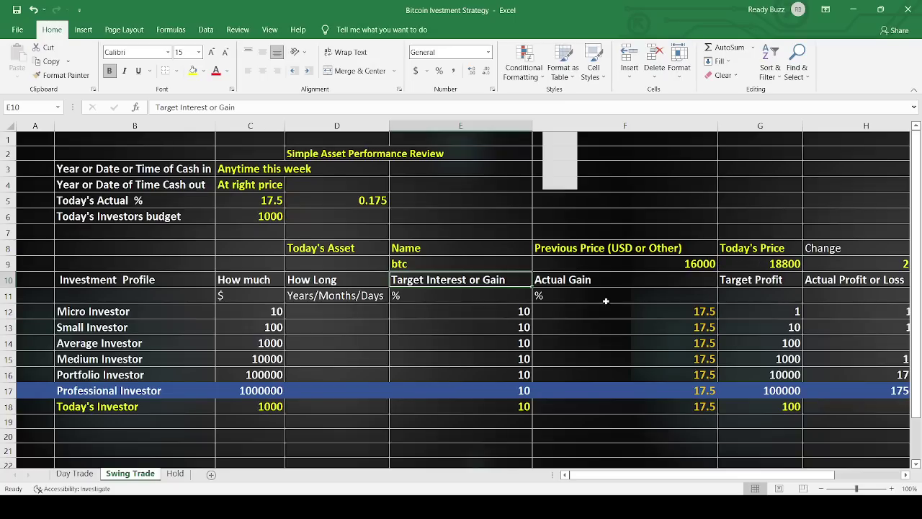
scroll(454, 334, down, 2)
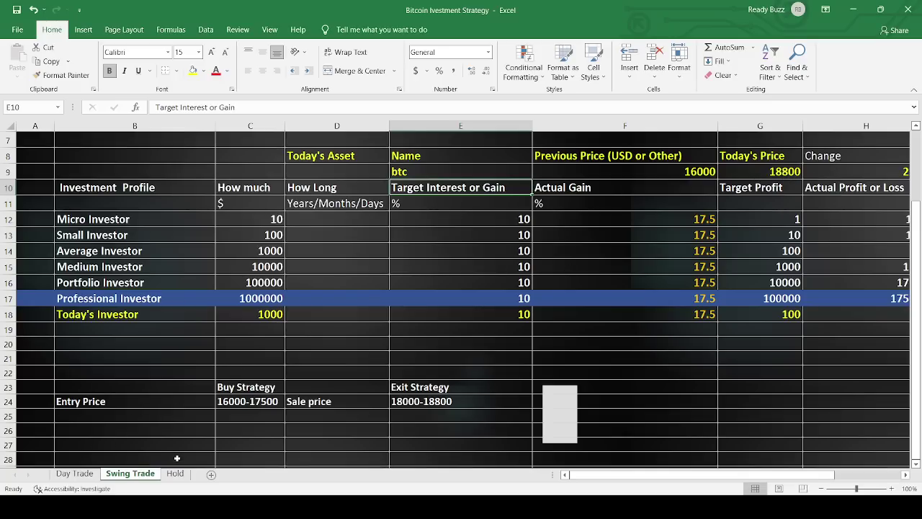
Compare the Day Trade sheet's cash-in timing and investment profiles with those on the Swing Trade sheet
click(76, 473)
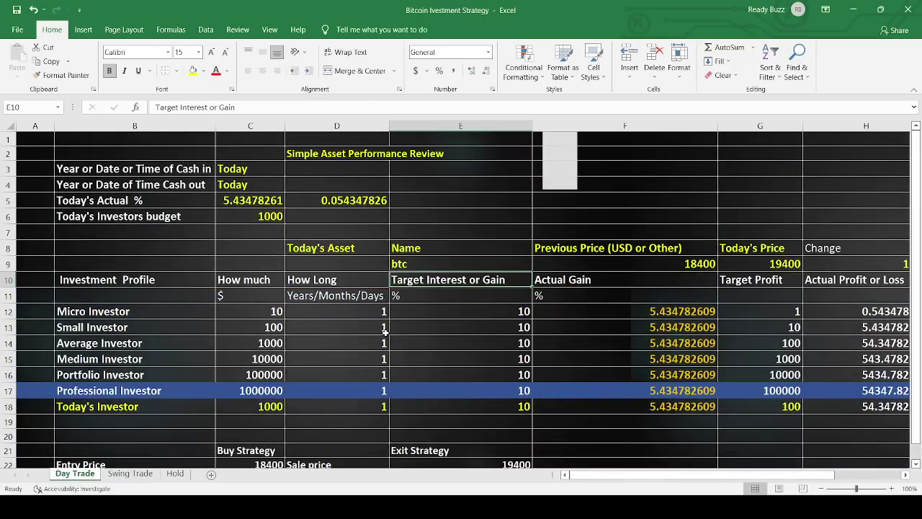
scroll(386, 333, down, 2)
scroll(371, 296, up, 2)
click(118, 473)
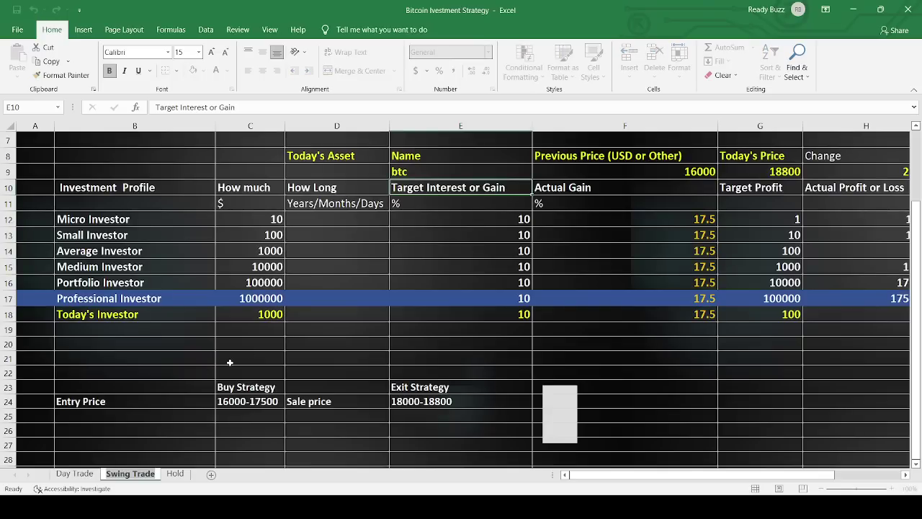
click(298, 369)
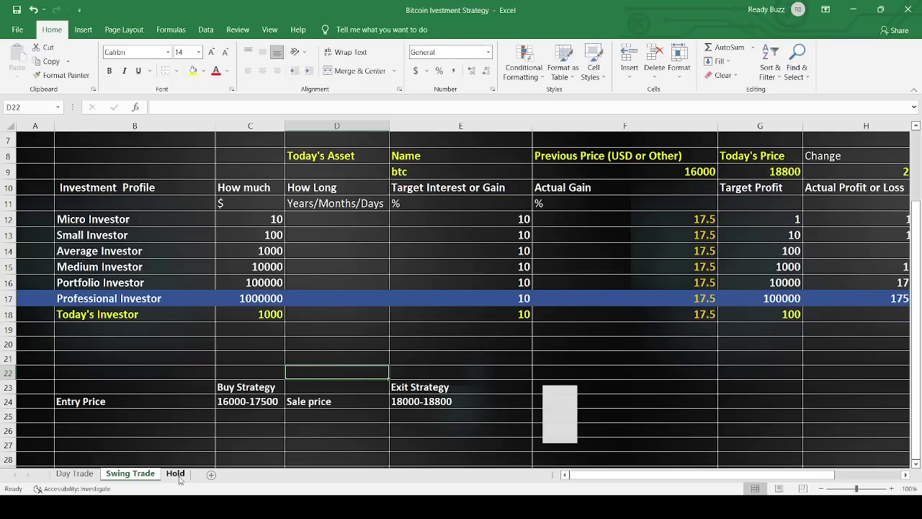
scroll(317, 381, up, 2)
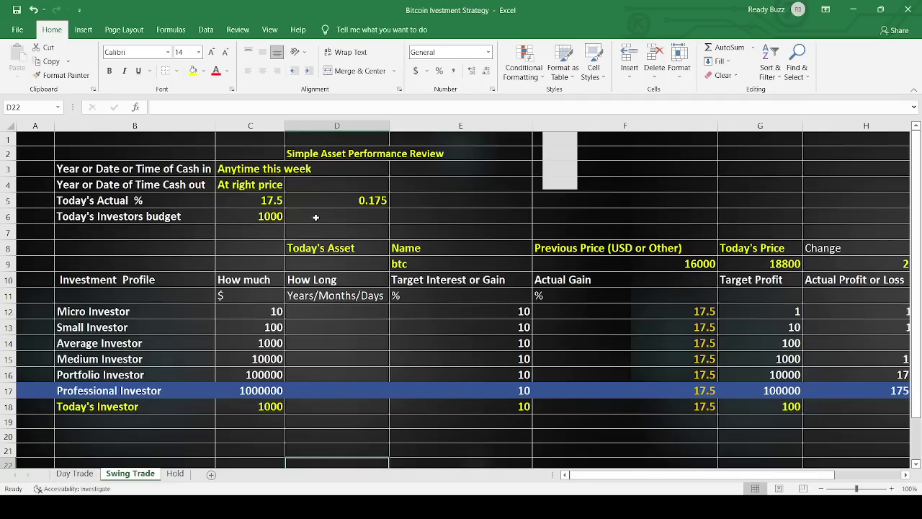
Check the entry and sale prices below the profiles on the Day Trade sheet against the Swing Trade sheet's ranges
click(77, 474)
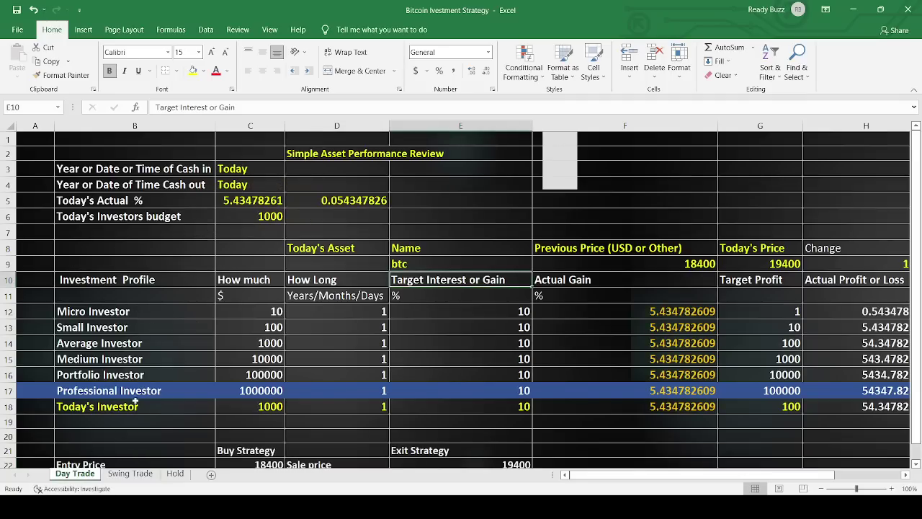
scroll(144, 403, down, 2)
scroll(155, 392, up, 2)
scroll(130, 388, down, 2)
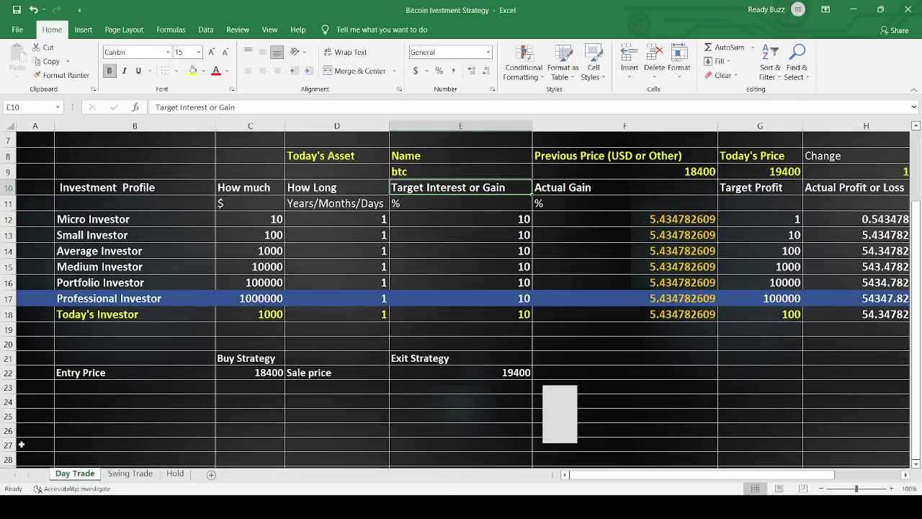
click(130, 473)
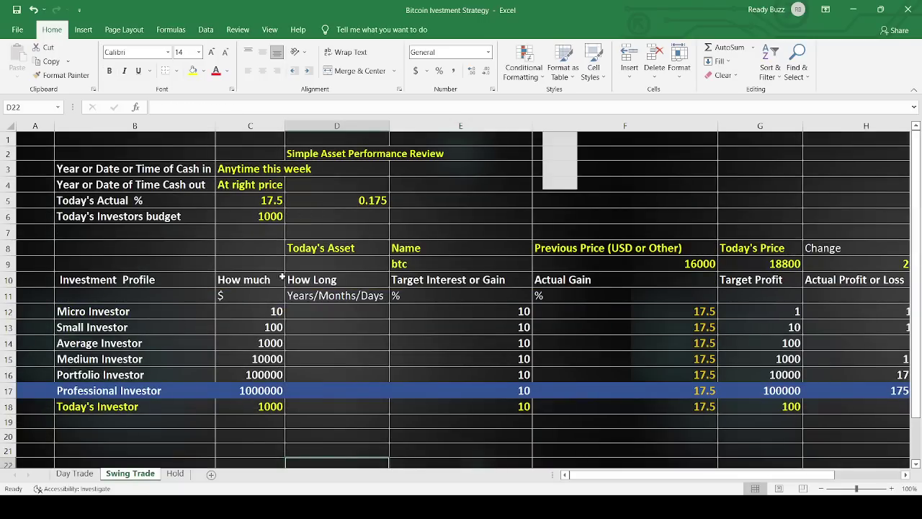
scroll(282, 278, down, 1)
scroll(285, 290, down, 2)
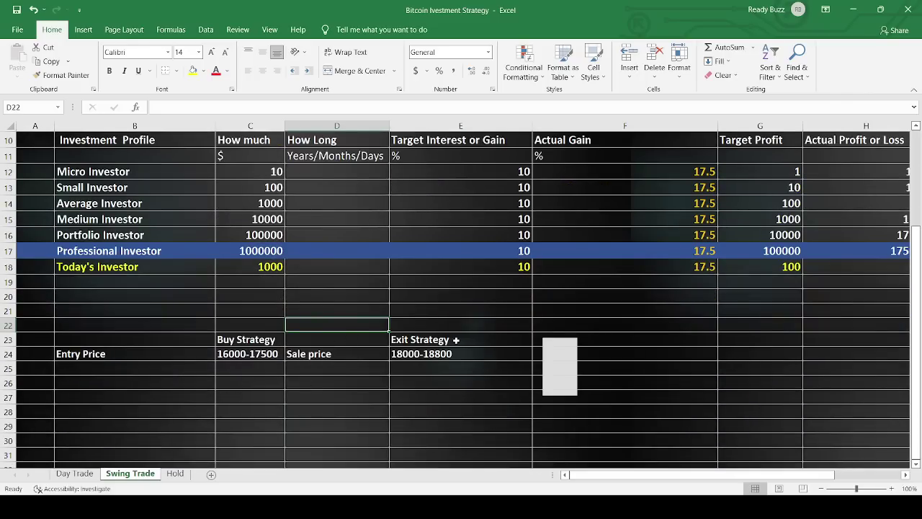
scroll(87, 323, up, 3)
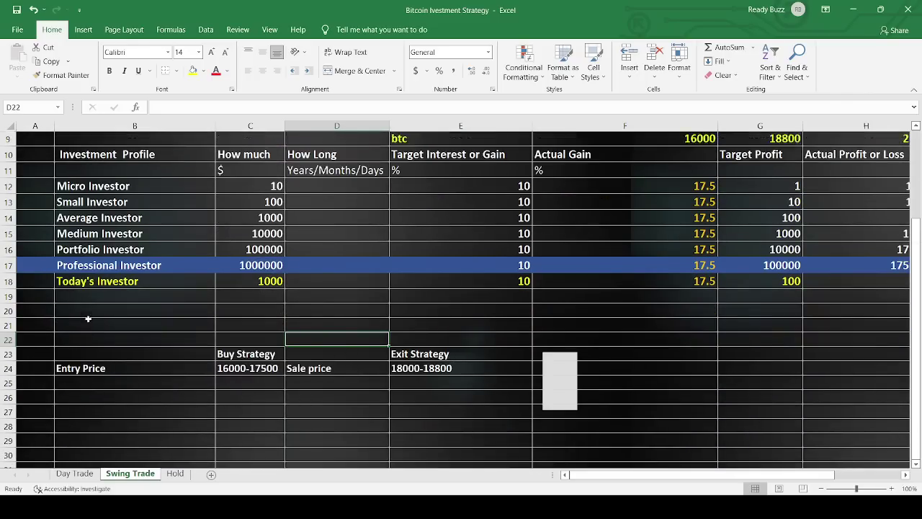
Open the Hold sheet, and switch to the browser to examine the 30-minute Binance BTC/USDT chart on getaurox.com
click(176, 474)
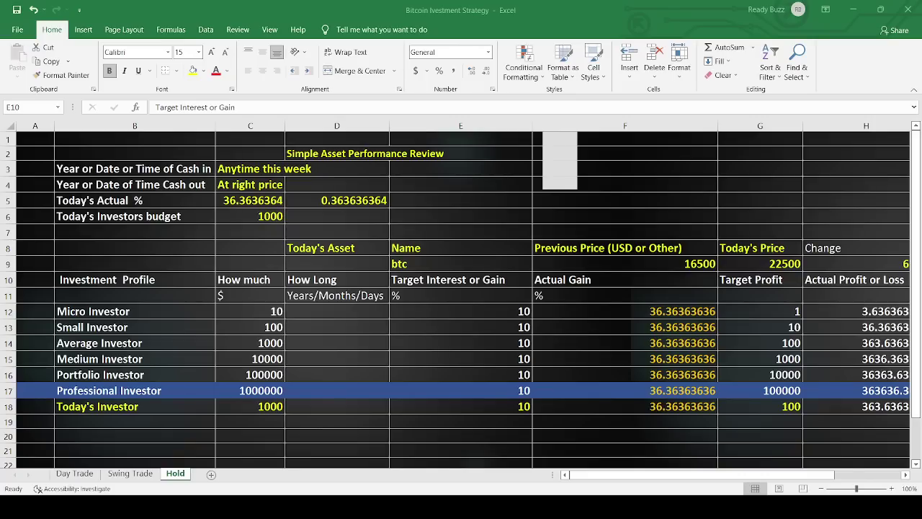
key(alt+Tab)
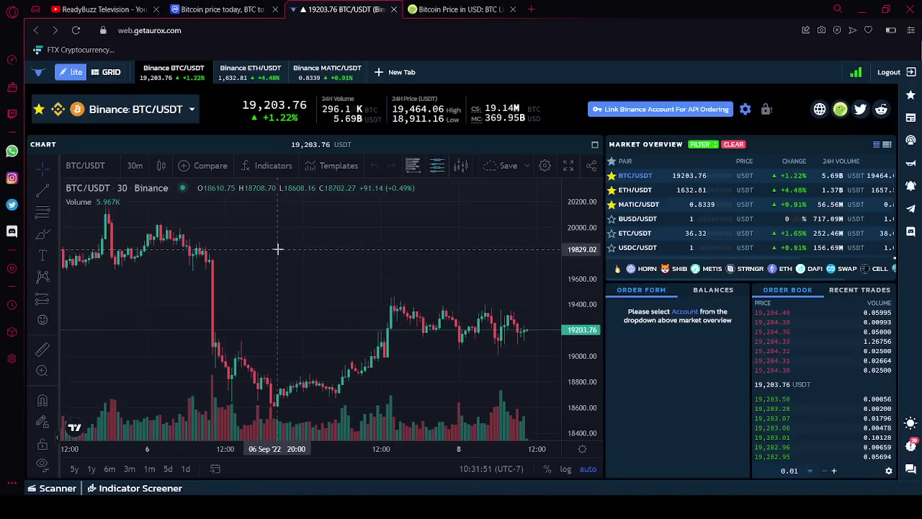
scroll(276, 250, down, 1)
scroll(276, 250, up, 1)
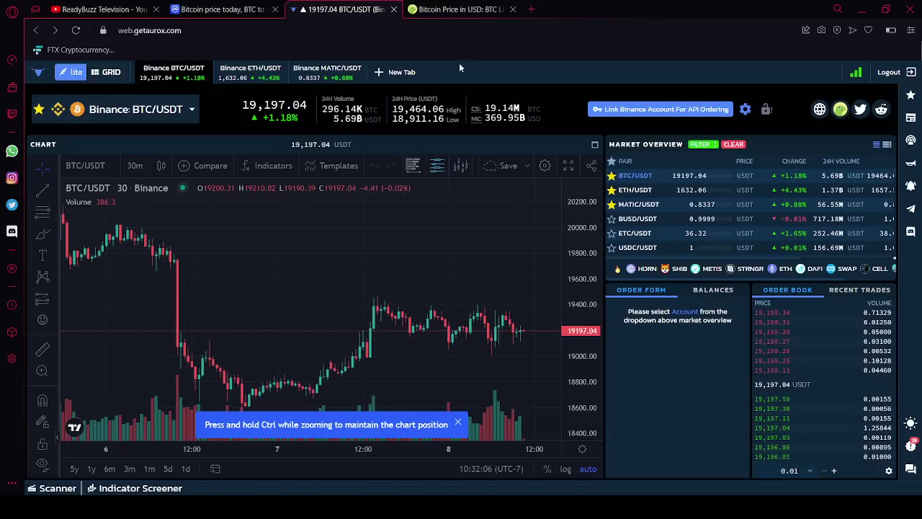
Examine Bitcoin's one-year and three-month price charts on CoinMarketCap
click(232, 8)
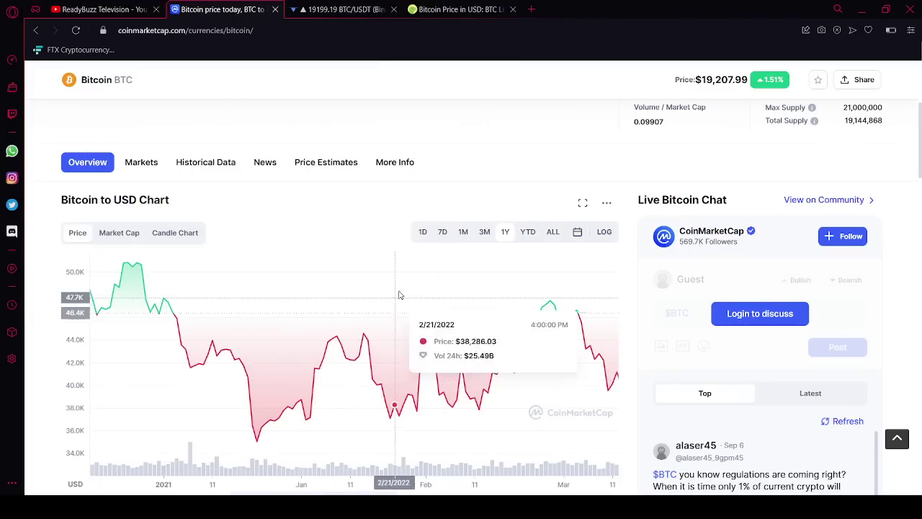
click(503, 231)
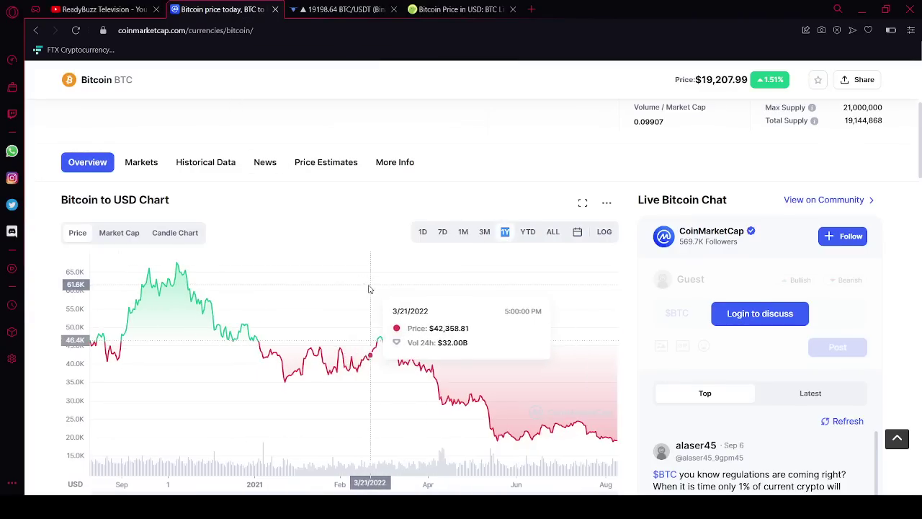
click(486, 233)
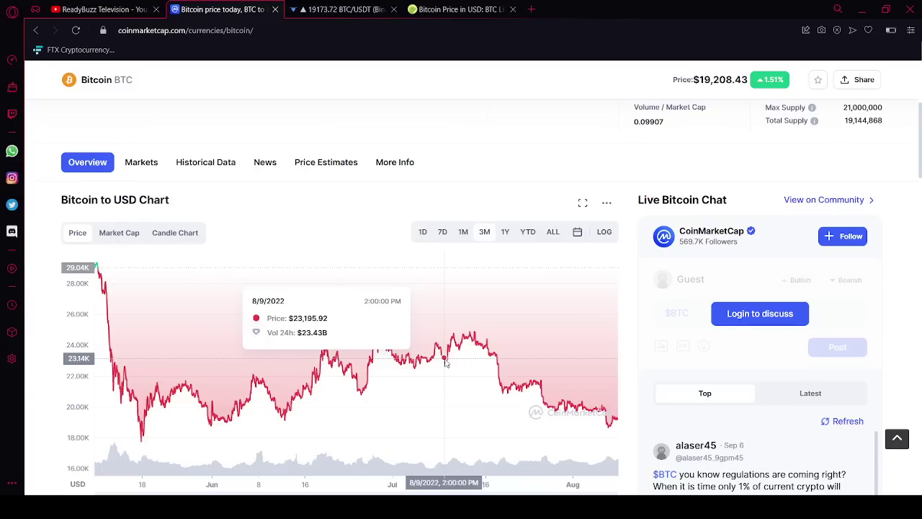
Recheck the live BTC/USDT chart on getaurox.com and return to CoinMarketCap's Bitcoin page
click(319, 7)
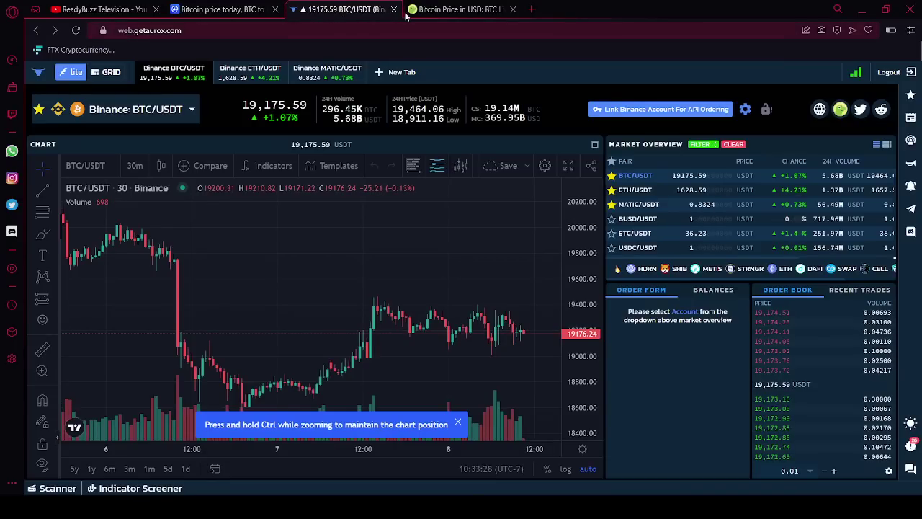
click(411, 10)
click(211, 11)
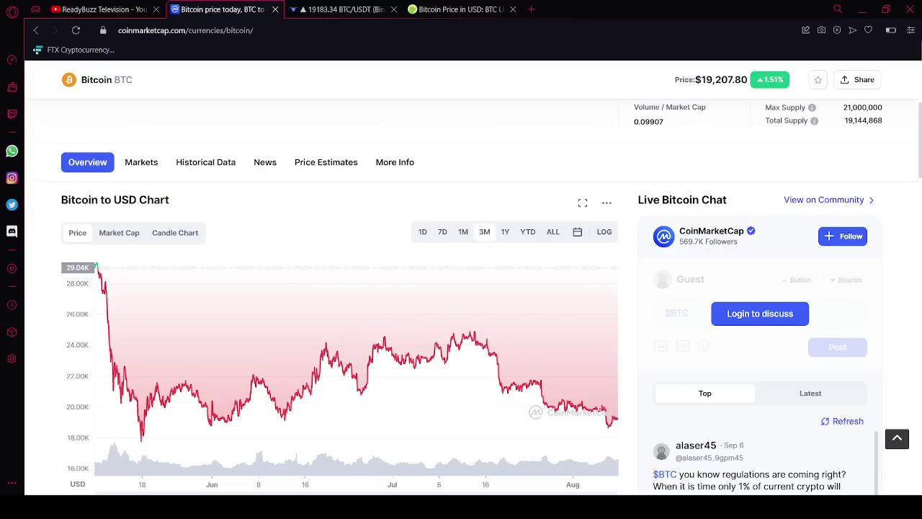
Switch back to Excel and review the Hold sheet's investment profiles, actual gain, and entry and sale prices
key(alt+Tab)
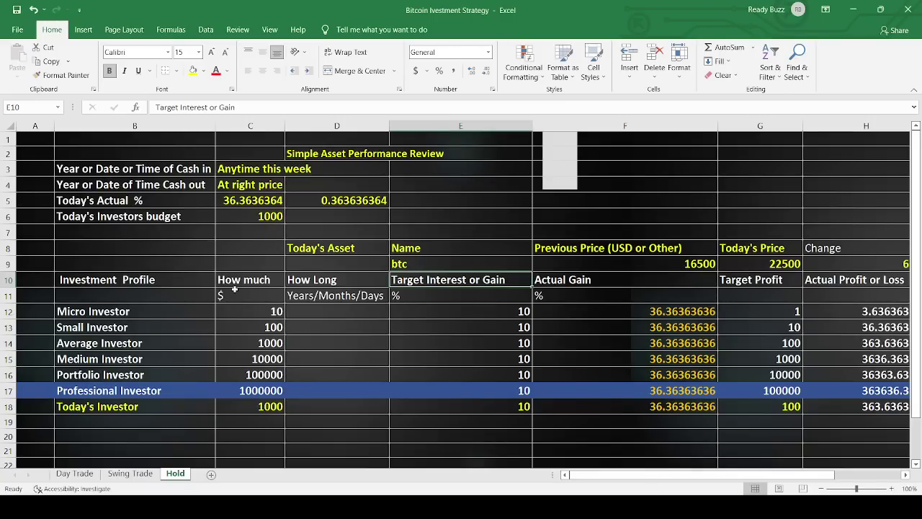
scroll(193, 295, down, 1)
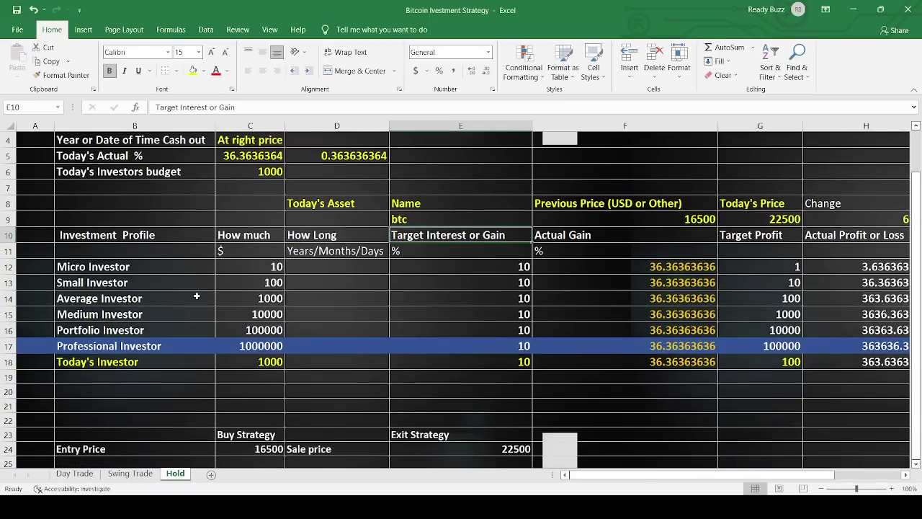
scroll(194, 296, up, 1)
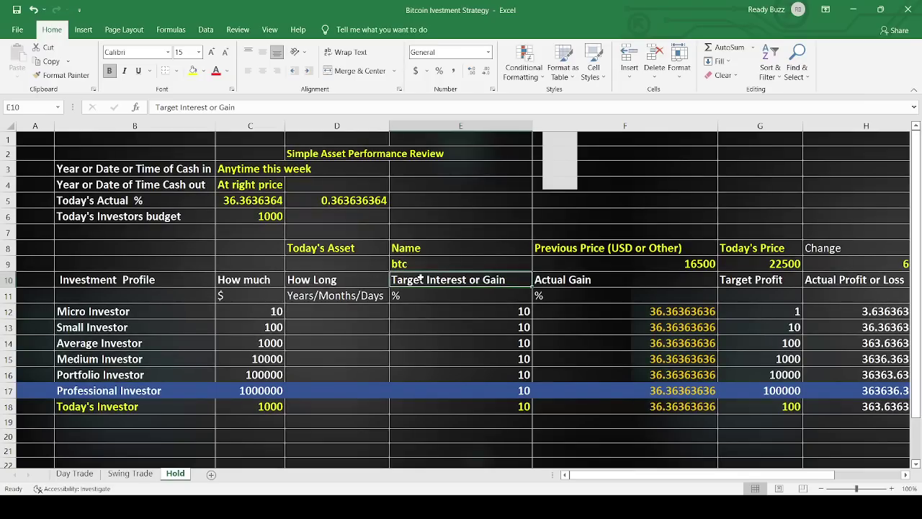
scroll(355, 280, down, 3)
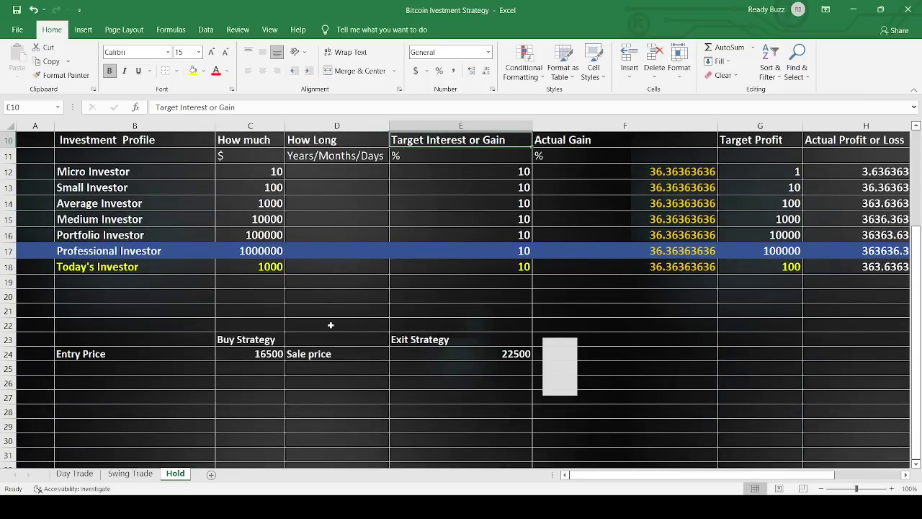
scroll(331, 325, up, 2)
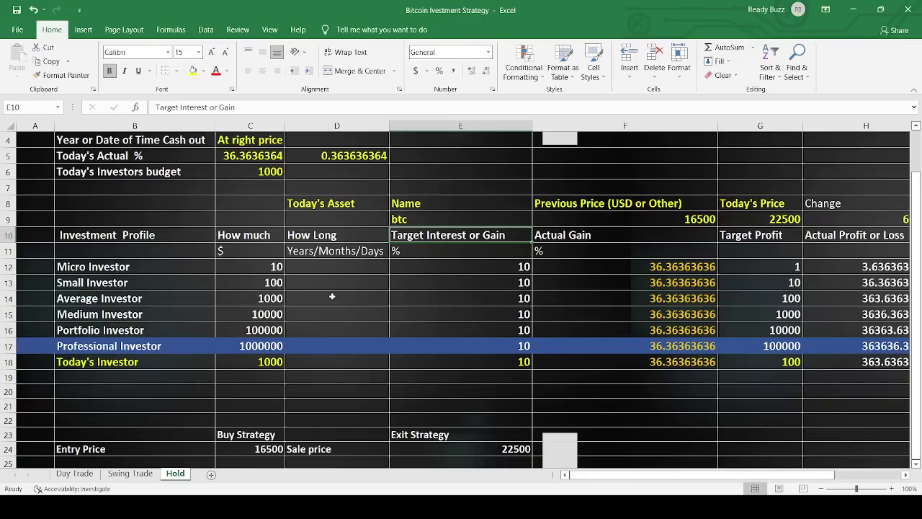
Examine the Hold sheet's cash-in and cash-out timing, asset prices, and buy and exit strategy
scroll(330, 296, up, 1)
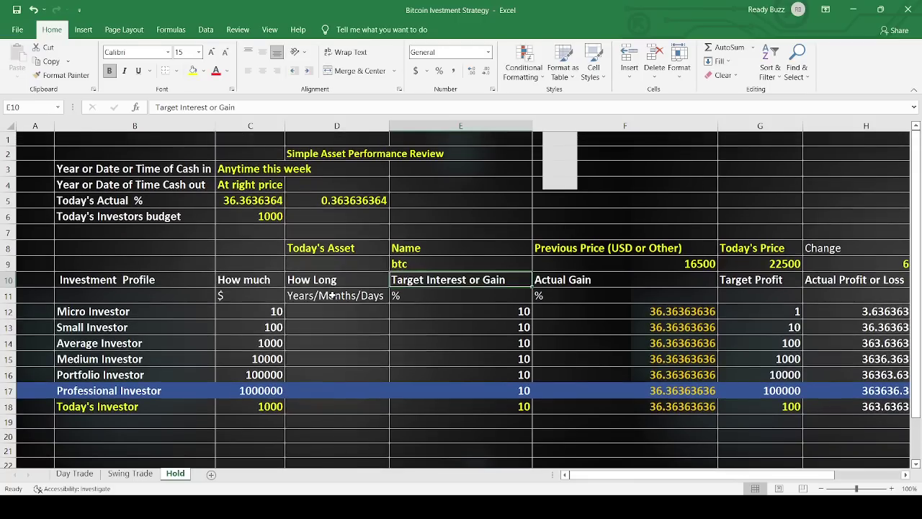
scroll(332, 295, down, 2)
scroll(332, 296, up, 2)
scroll(306, 252, down, 2)
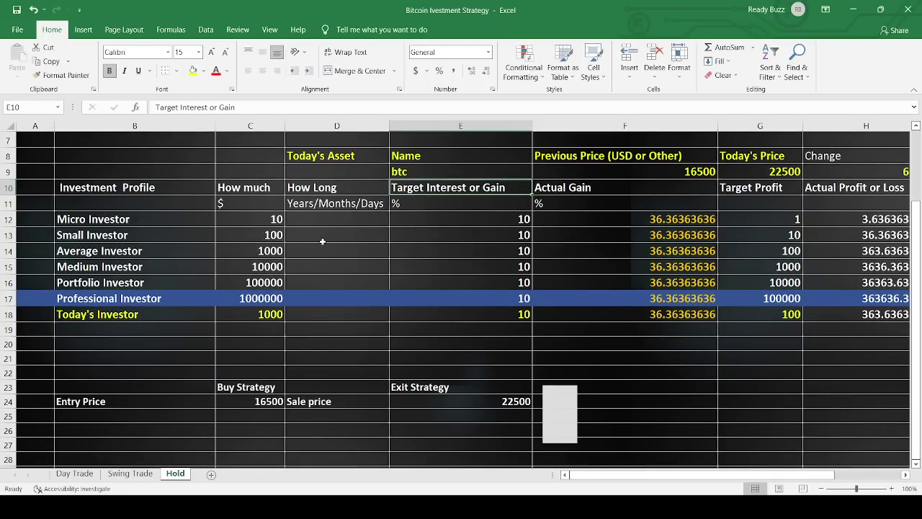
scroll(312, 249, up, 2)
scroll(312, 249, down, 1)
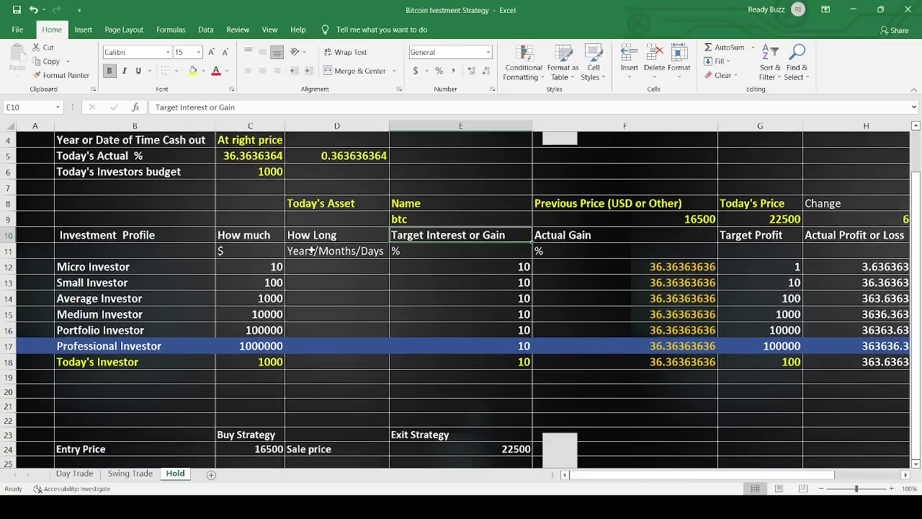
scroll(311, 250, down, 1)
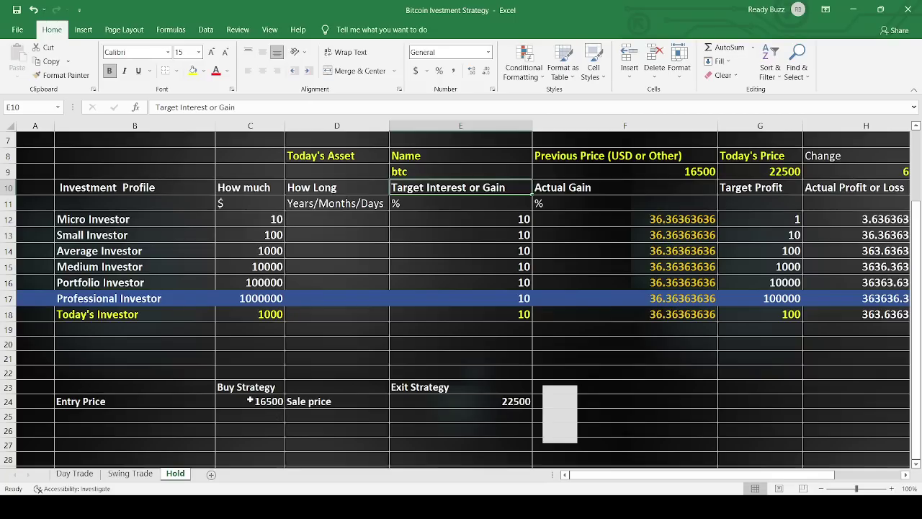
scroll(435, 306, up, 1)
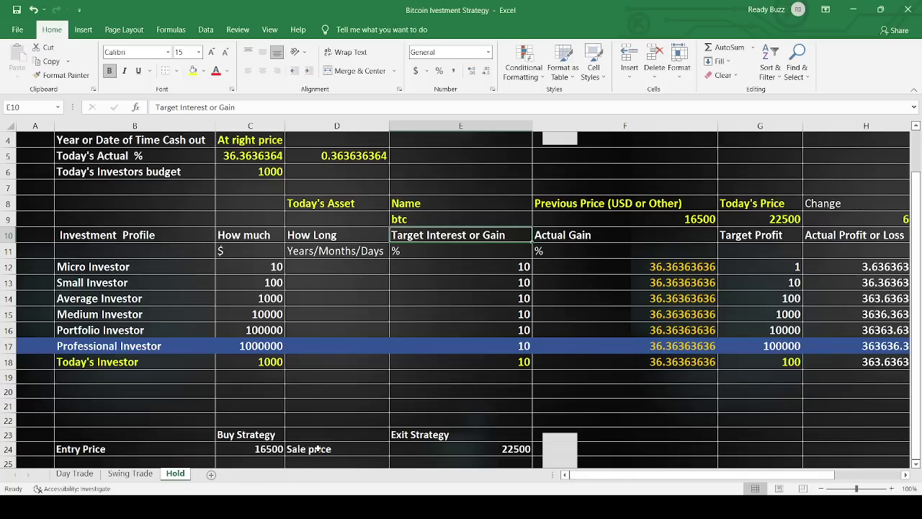
scroll(304, 219, up, 1)
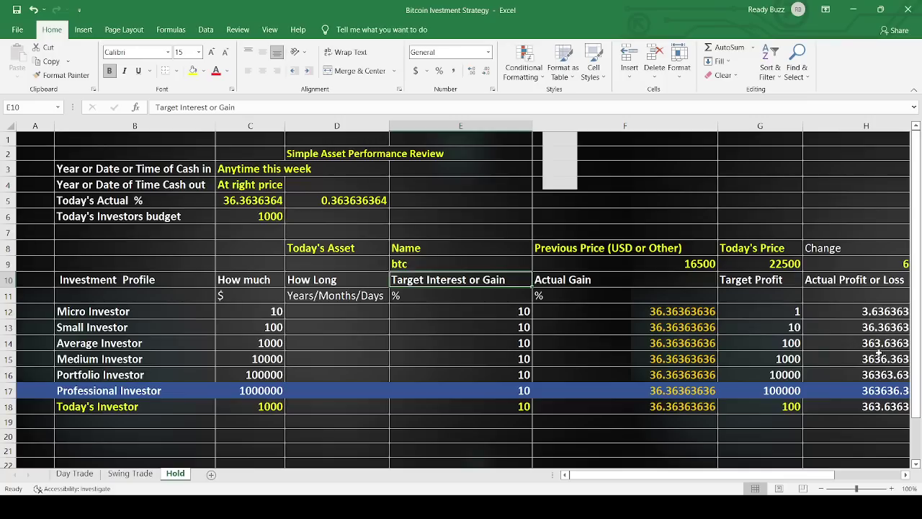
Check the Hold sheet's actual profit or loss, percentage change and cash-left figures, and return to its entry and sale prices
drag(808, 478, 880, 470)
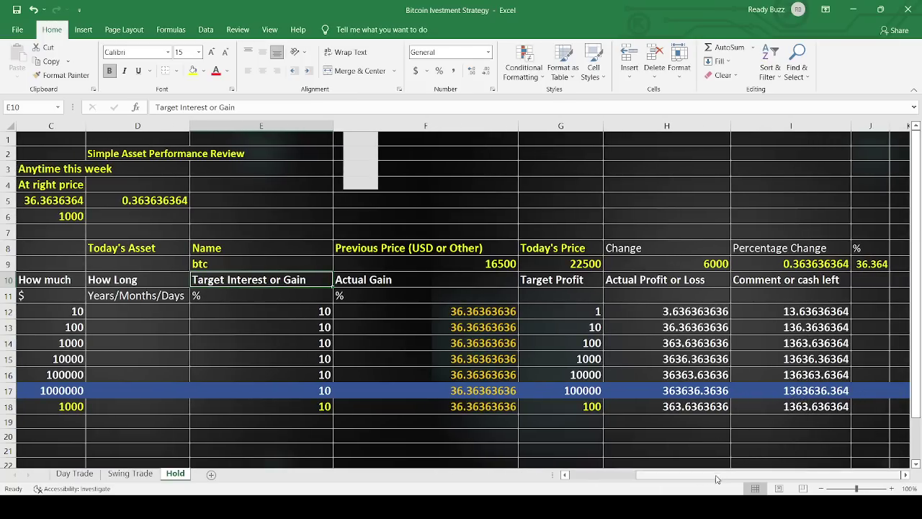
drag(687, 479, 566, 482)
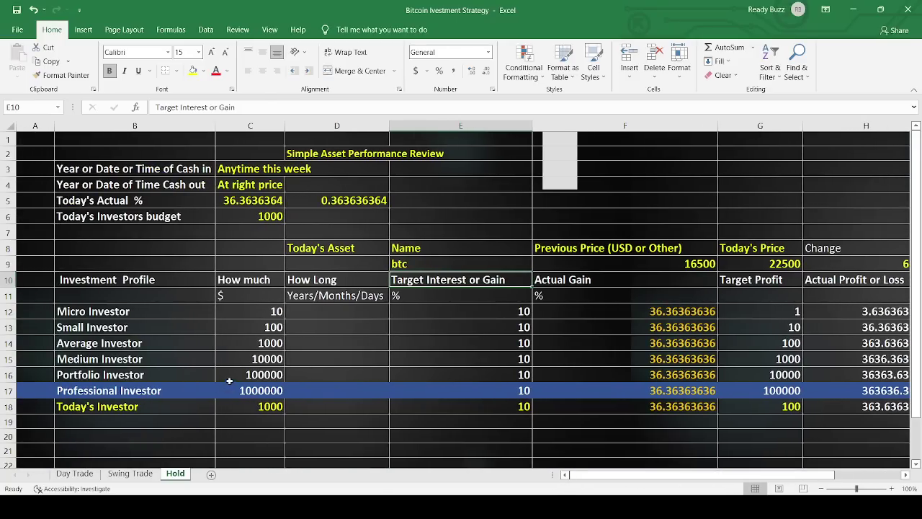
scroll(229, 382, down, 2)
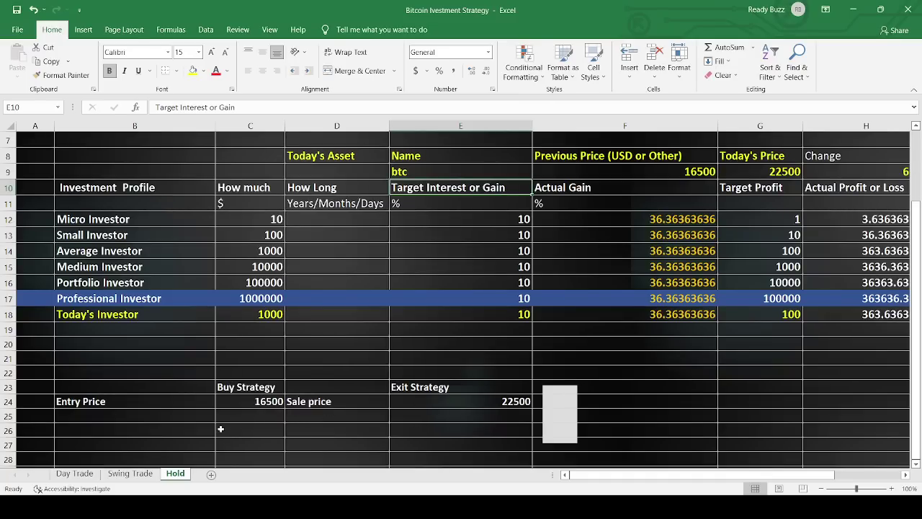
Open the Day Trade sheet and review its timing, budget, asset prices, investor profiles, and entry and sale prices
click(73, 473)
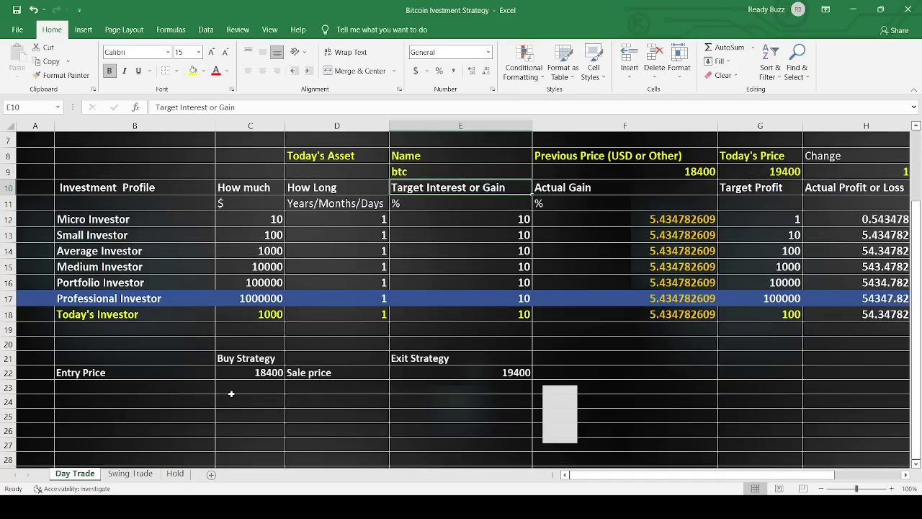
scroll(293, 375, up, 2)
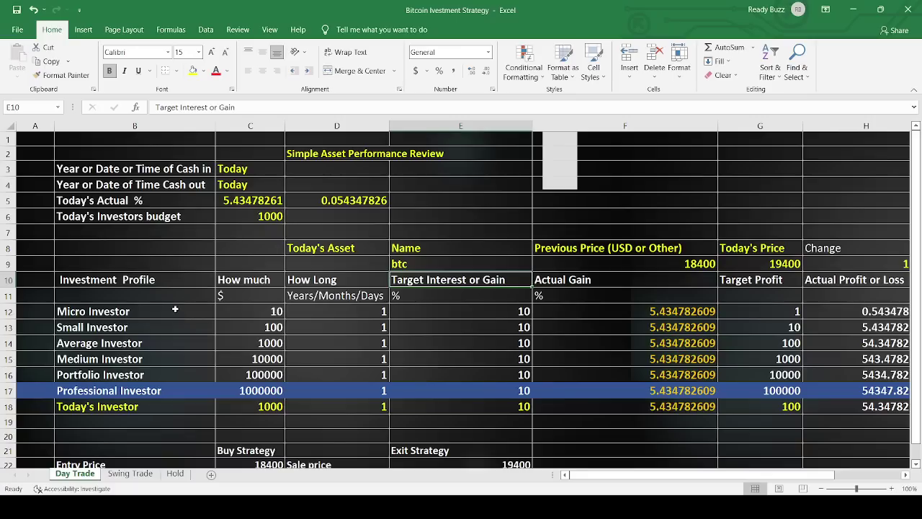
scroll(176, 309, down, 1)
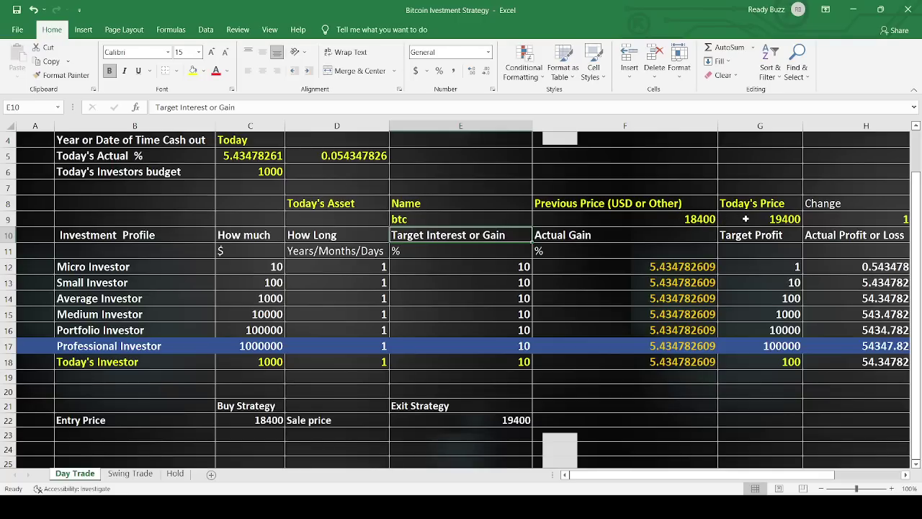
scroll(229, 425, down, 1)
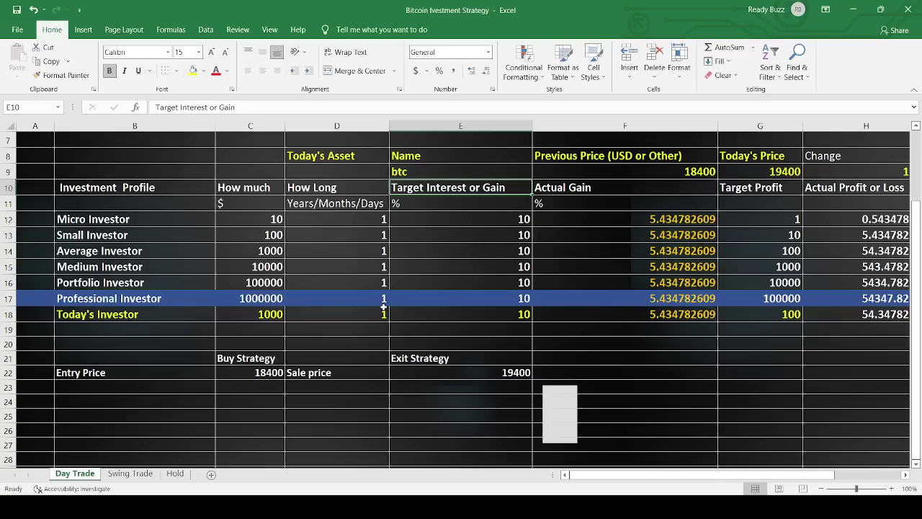
scroll(381, 304, up, 2)
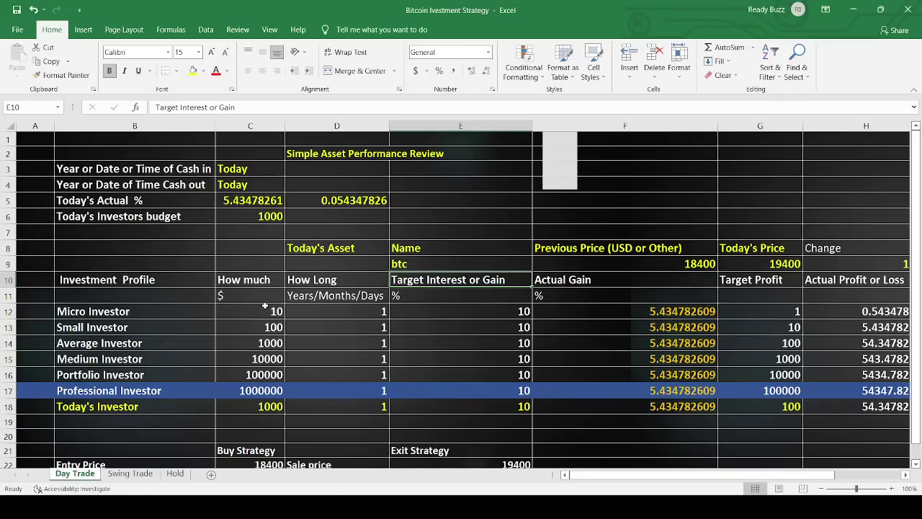
scroll(306, 315, down, 3)
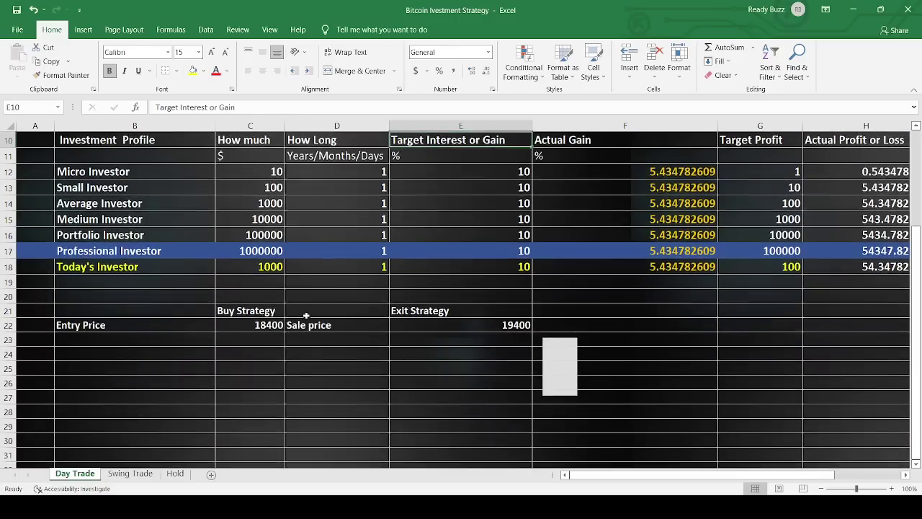
scroll(333, 328, up, 2)
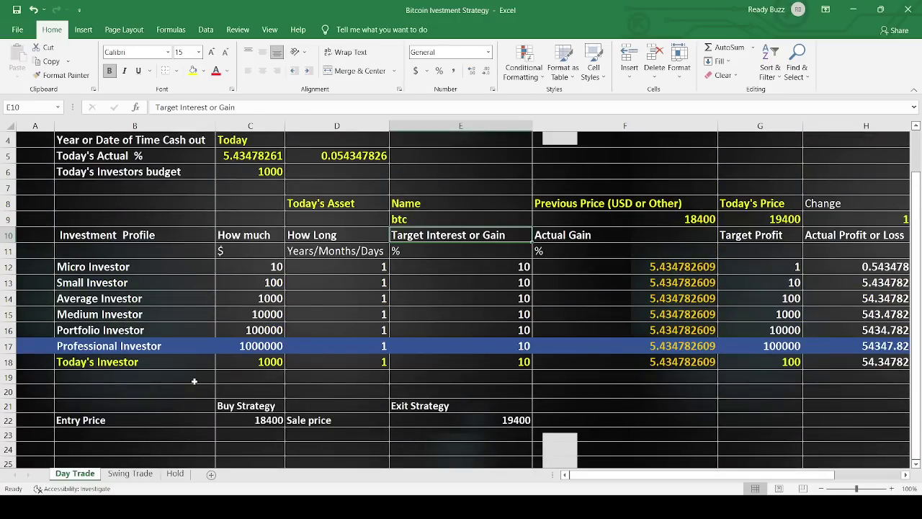
Open the Swing Trade sheet and review its cash-in and cash-out timing, actual gain, and entry and sale price ranges
click(130, 474)
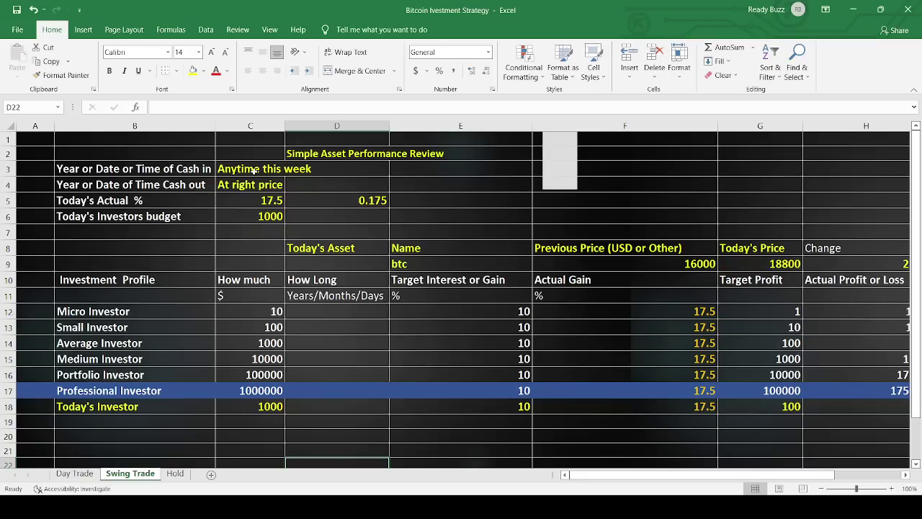
scroll(252, 264, down, 3)
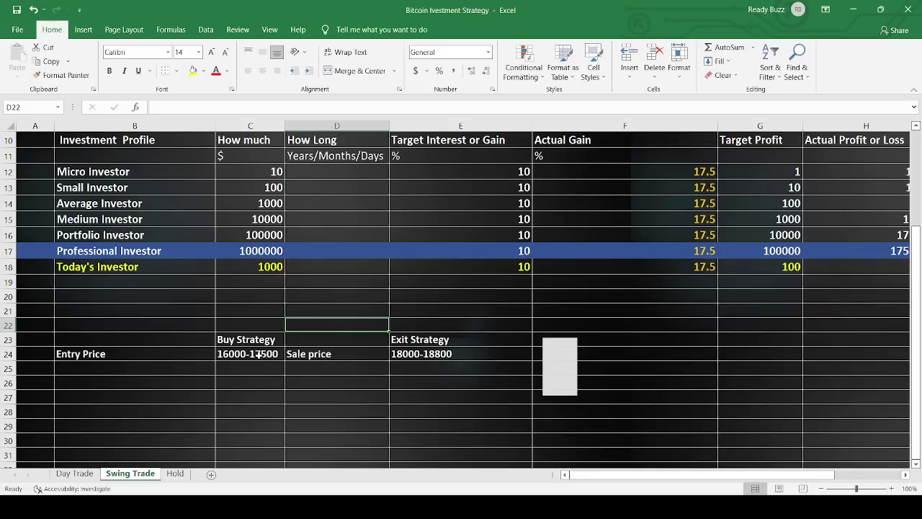
scroll(258, 354, up, 1)
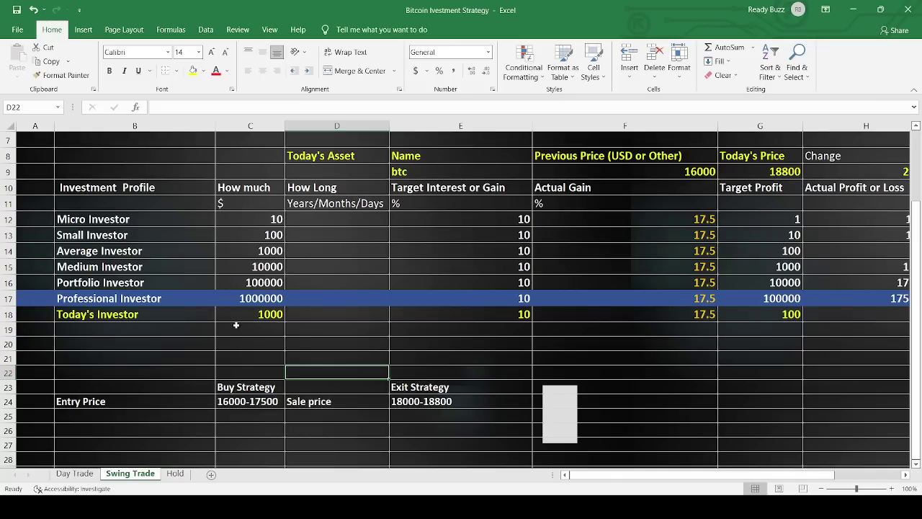
scroll(234, 328, up, 2)
scroll(474, 280, down, 2)
scroll(317, 364, up, 2)
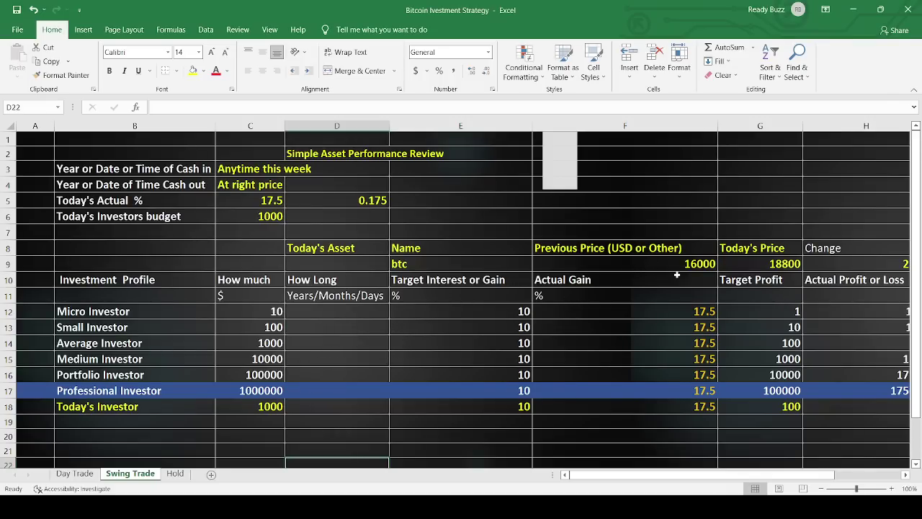
scroll(461, 313, down, 2)
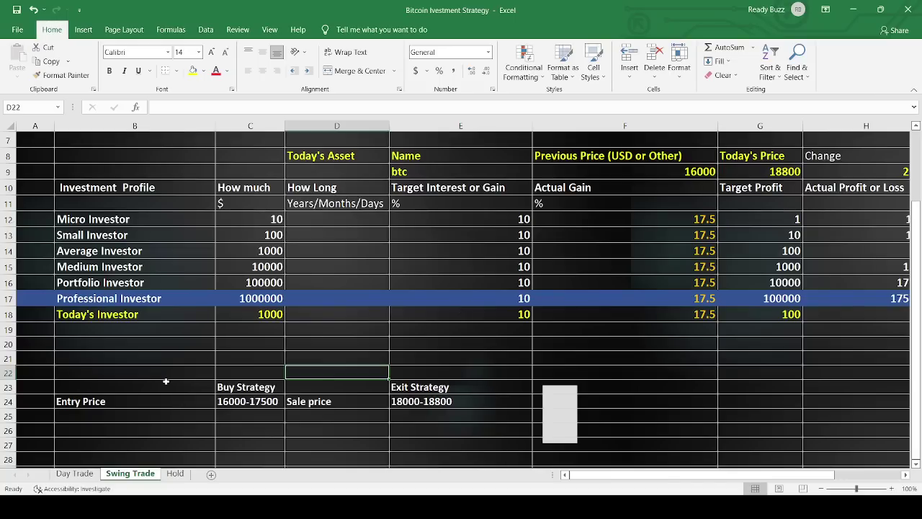
Return to the Hold sheet and compare its previous and current prices, actual gain, and buy and exit strategy
click(175, 473)
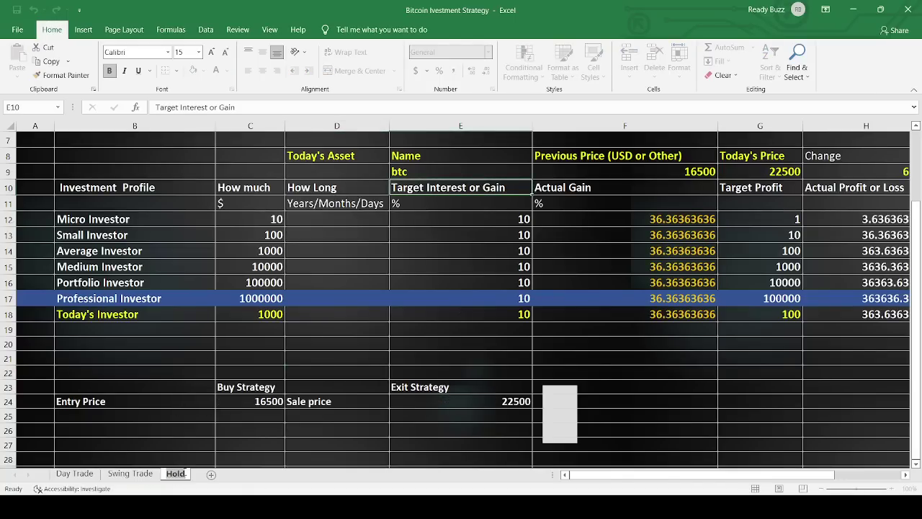
click(173, 459)
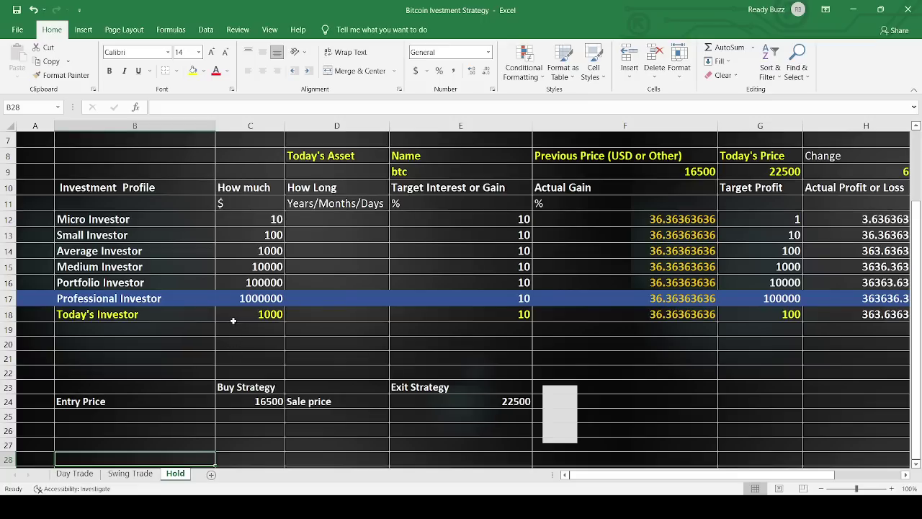
scroll(234, 321, up, 2)
scroll(254, 319, down, 2)
scroll(256, 314, up, 2)
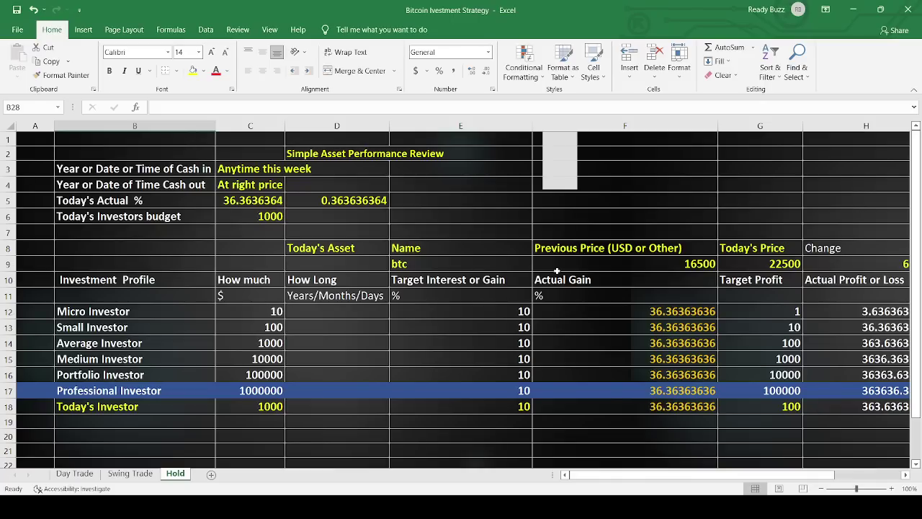
scroll(695, 261, down, 1)
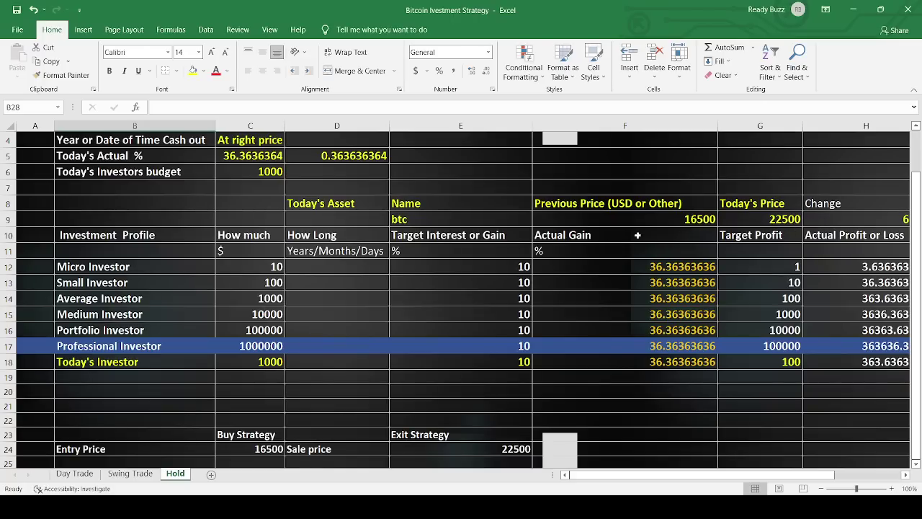
scroll(319, 372, up, 1)
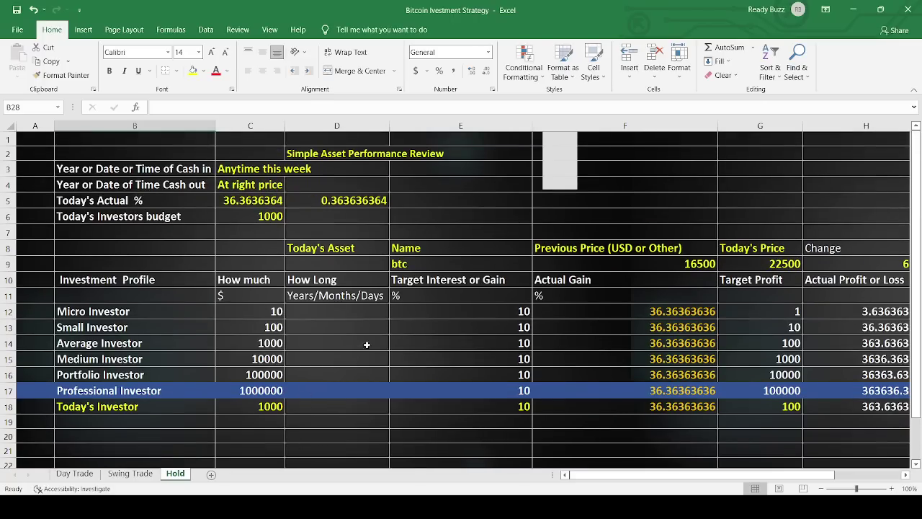
scroll(378, 343, down, 2)
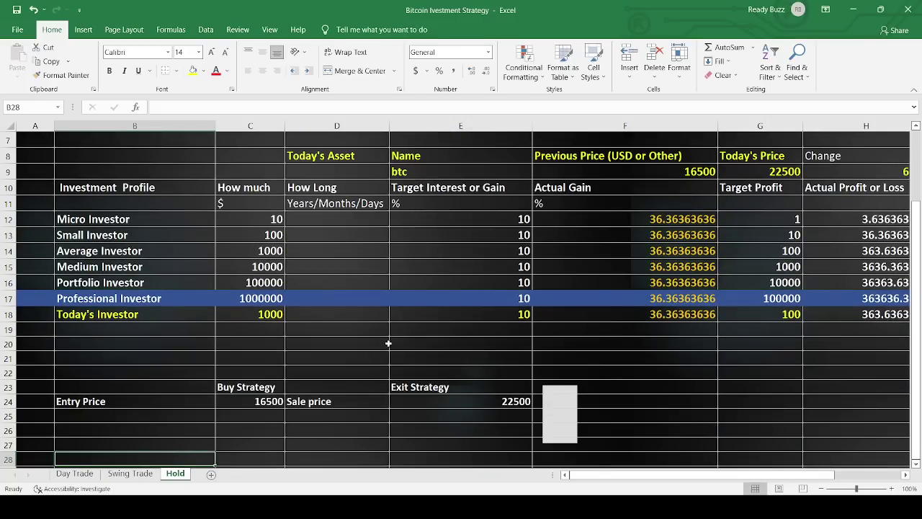
scroll(459, 327, up, 2)
scroll(504, 368, down, 2)
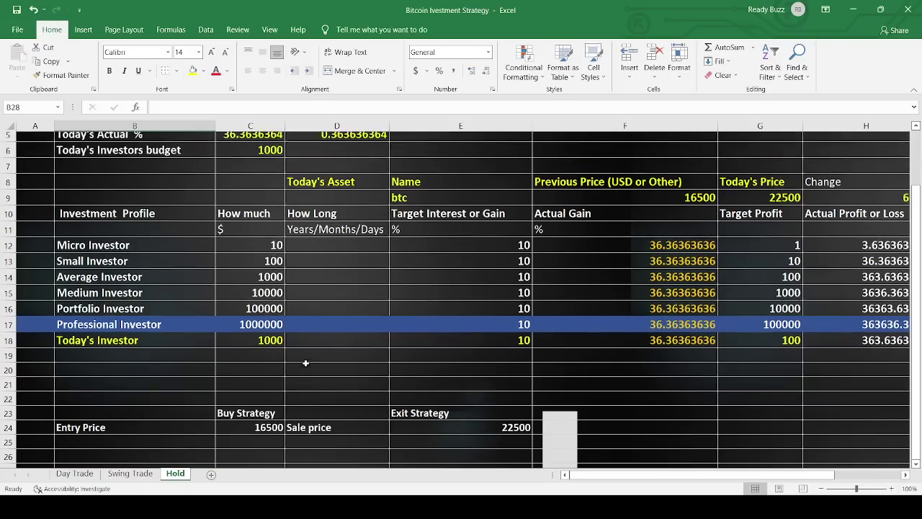
scroll(303, 371, up, 2)
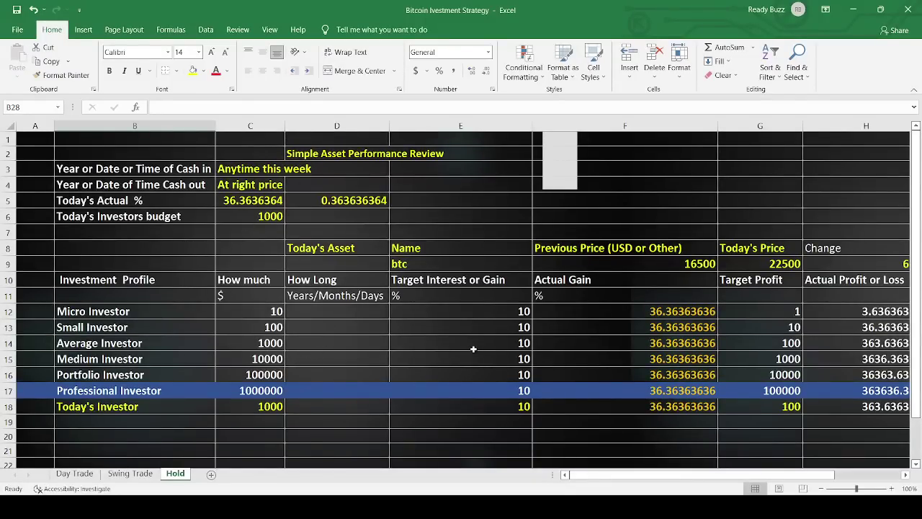
scroll(469, 338, down, 1)
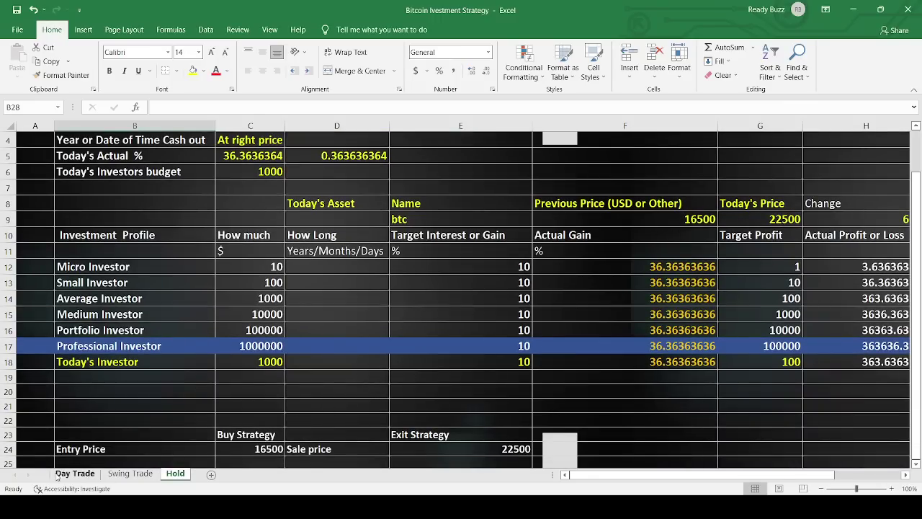
Reopen the Day Trade sheet and recheck its actual gain and its entry and sale prices
click(77, 475)
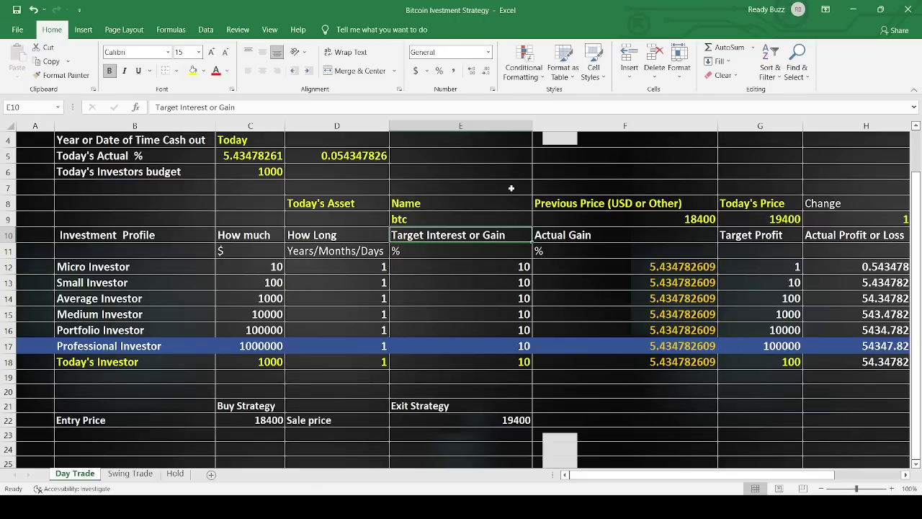
scroll(552, 248, up, 1)
scroll(555, 253, down, 2)
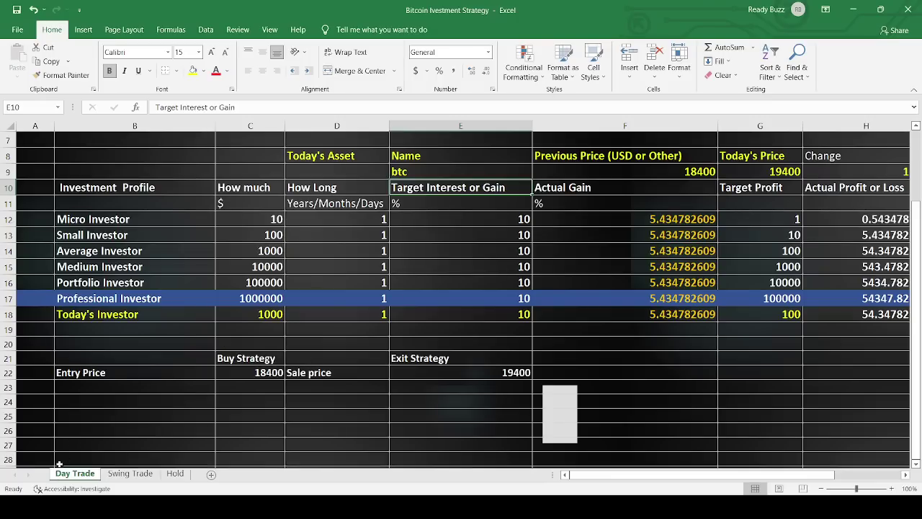
Reopen the Swing Trade sheet and examine its target profit, actual profit or loss, percentage change and cash-left columns
click(118, 473)
click(170, 369)
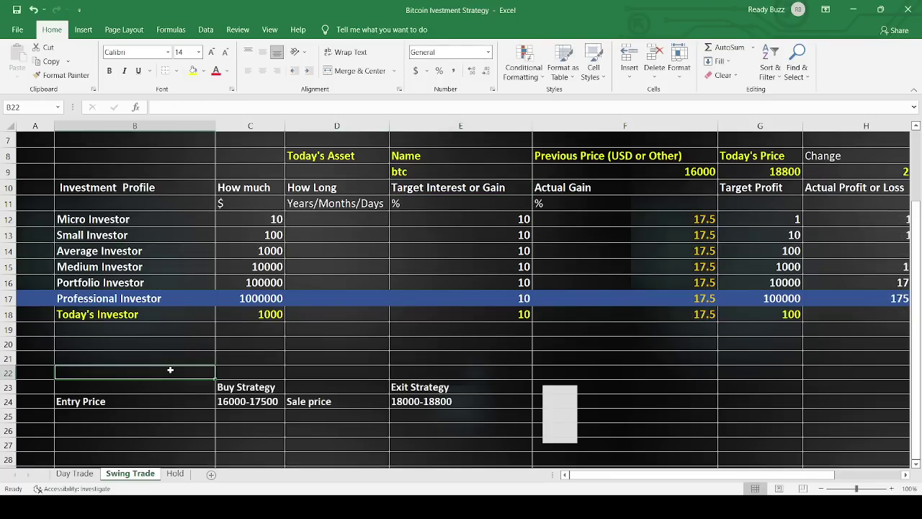
click(395, 328)
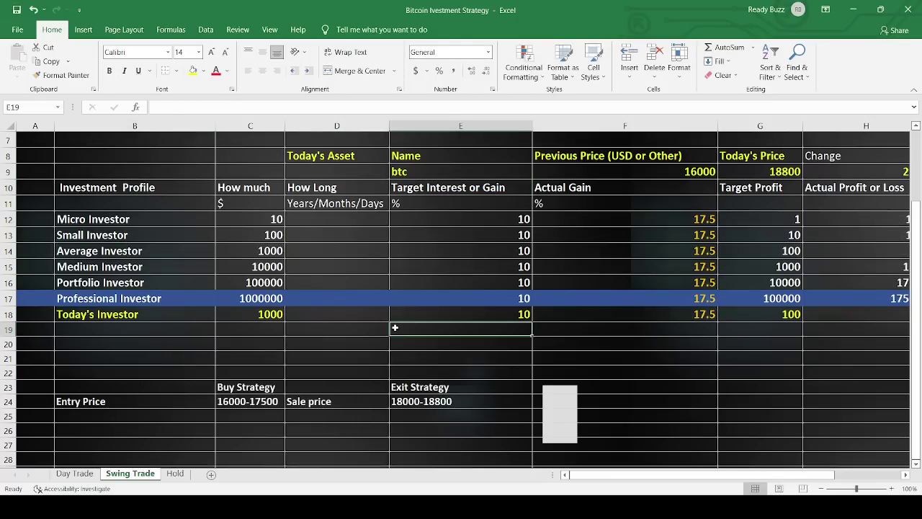
key(Right)
key(Right)
key(Right)
key(Right)
key(Right)
key(Right)
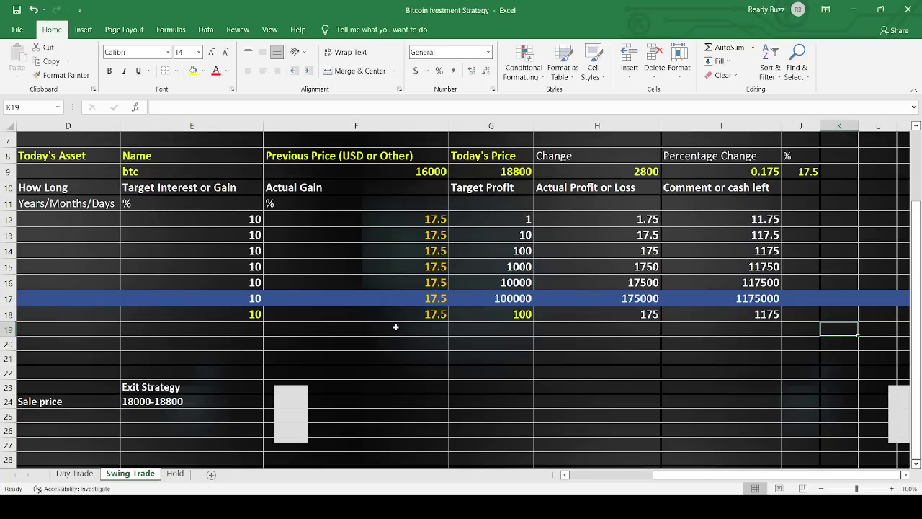
Review the Swing Trade sheet's investor profiles, investment amounts, target and actual gains, and entry and sale price ranges
key(Left)
key(Left)
key(Left)
key(Left)
key(Left)
key(Left)
key(Left)
key(Left)
key(Left)
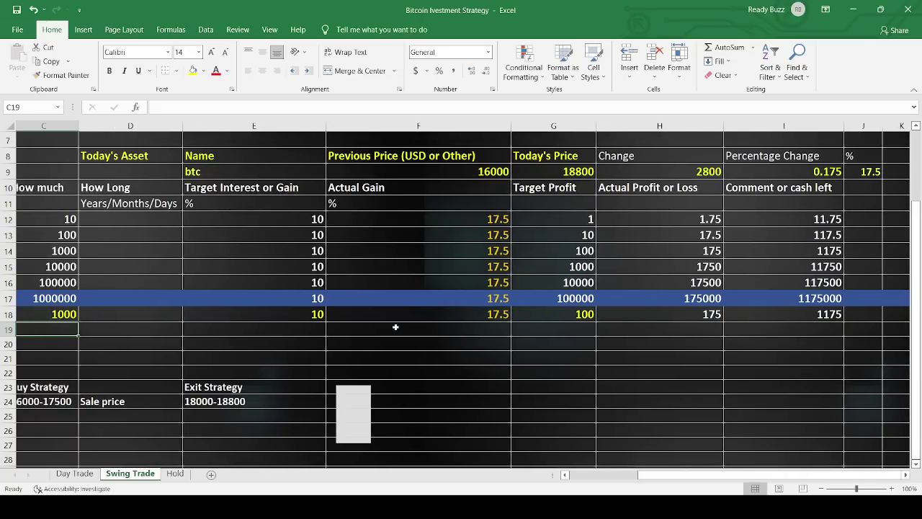
key(Left)
key(Right)
key(Right)
key(Right)
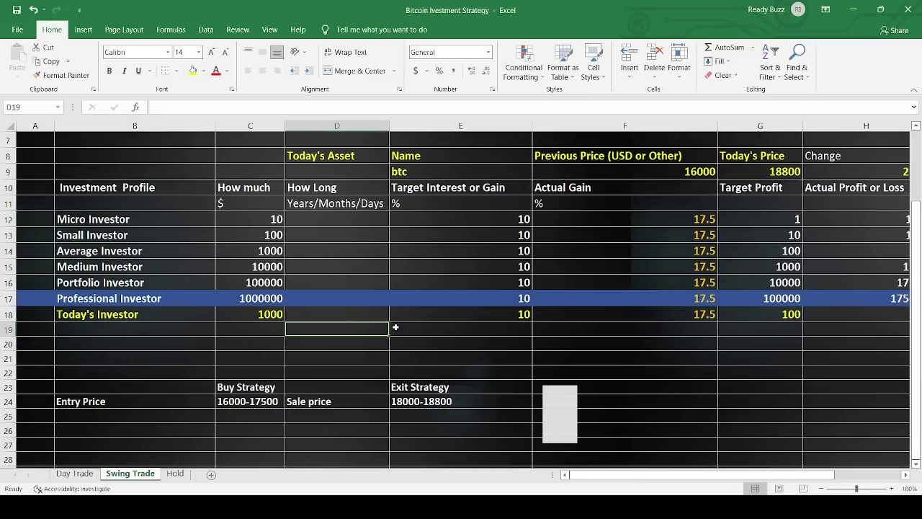
Open the Hold sheet and review its investor profiles, actual gain, target profit, actual profit or loss, and entry and sale prices
click(175, 474)
click(264, 387)
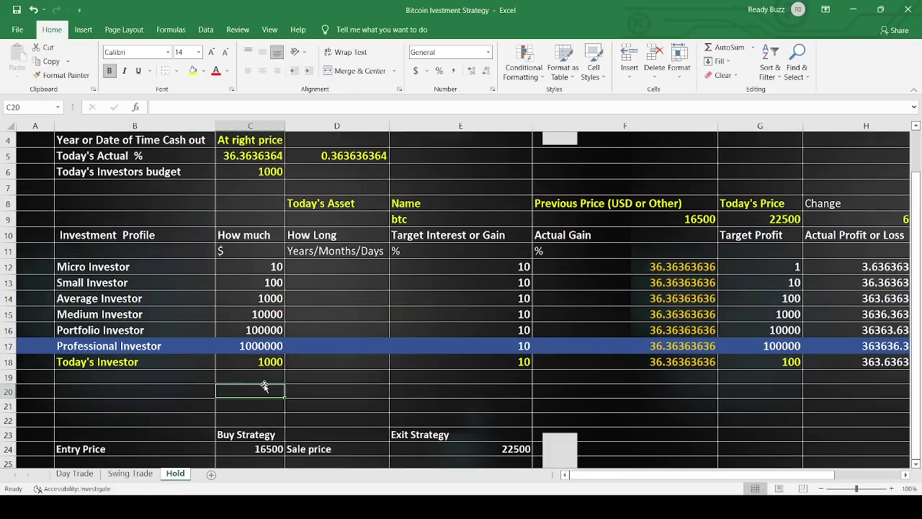
key(Right)
key(Right)
key(Right)
key(Right)
key(Right)
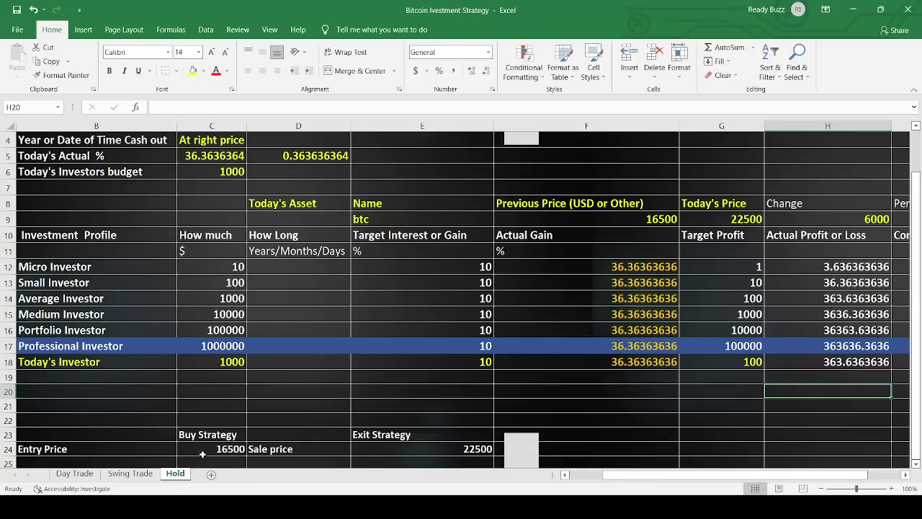
double_click(185, 476)
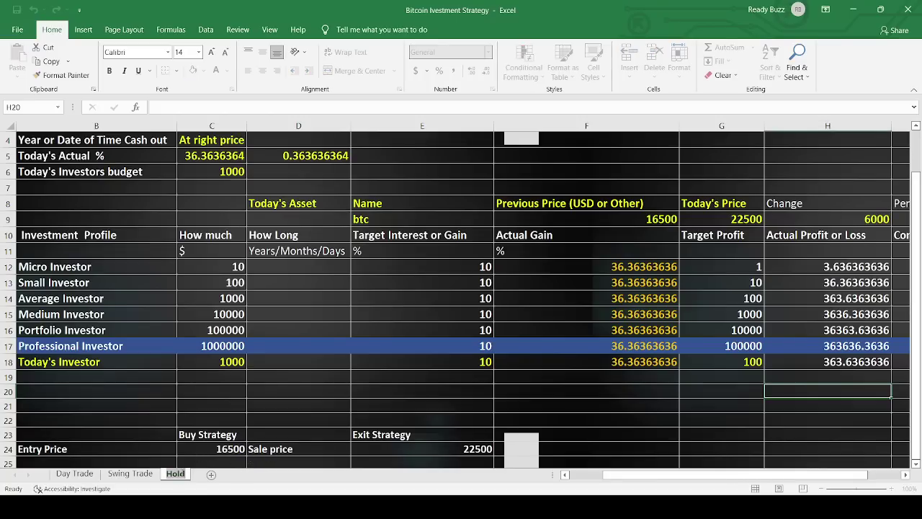
click(167, 450)
click(193, 404)
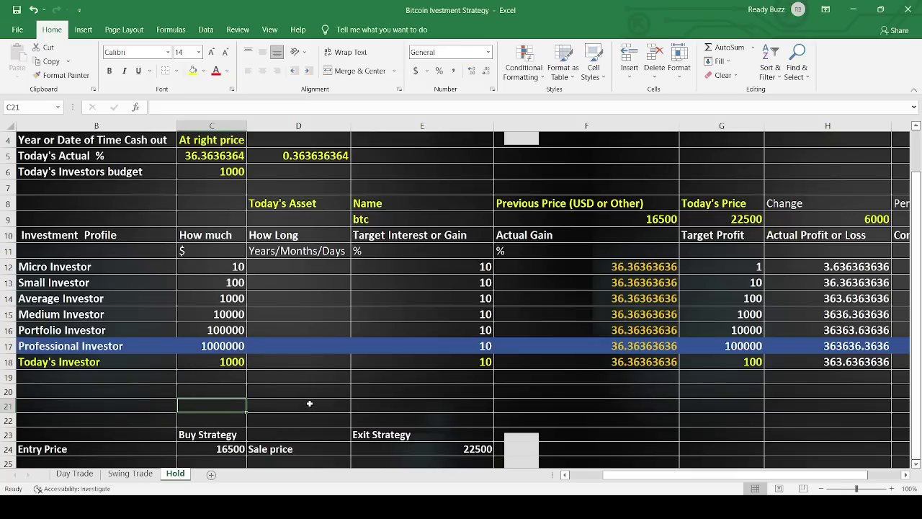
Recheck the Day Trade sheet's entry and sale prices, and switch to the PowerPoint presentation to review its first two slides
click(92, 473)
click(259, 418)
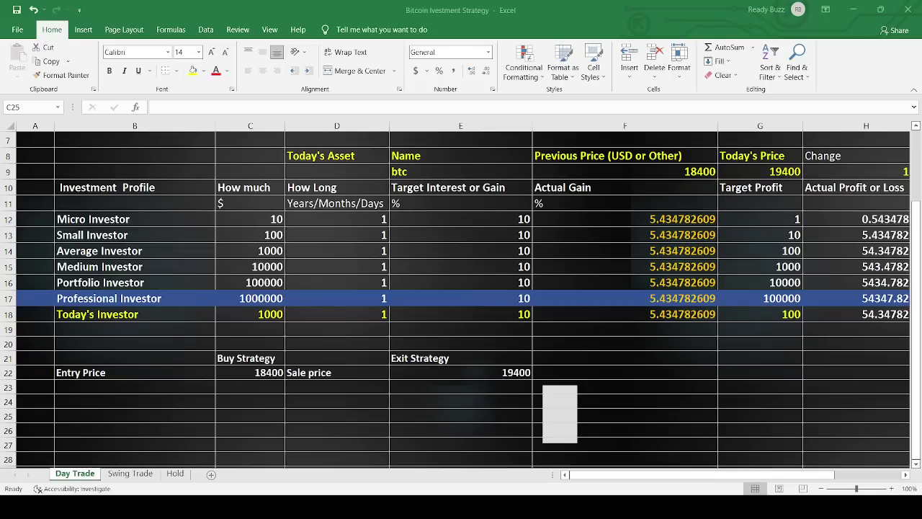
key(alt+Tab)
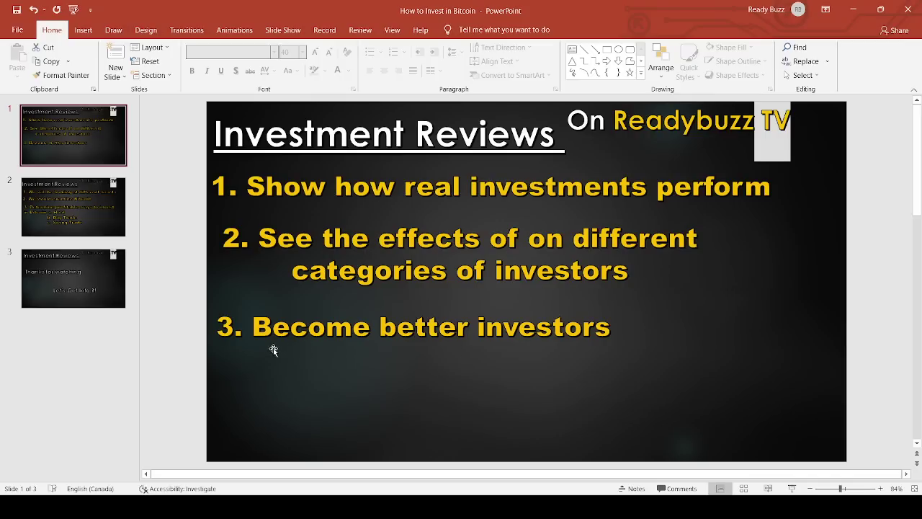
click(39, 191)
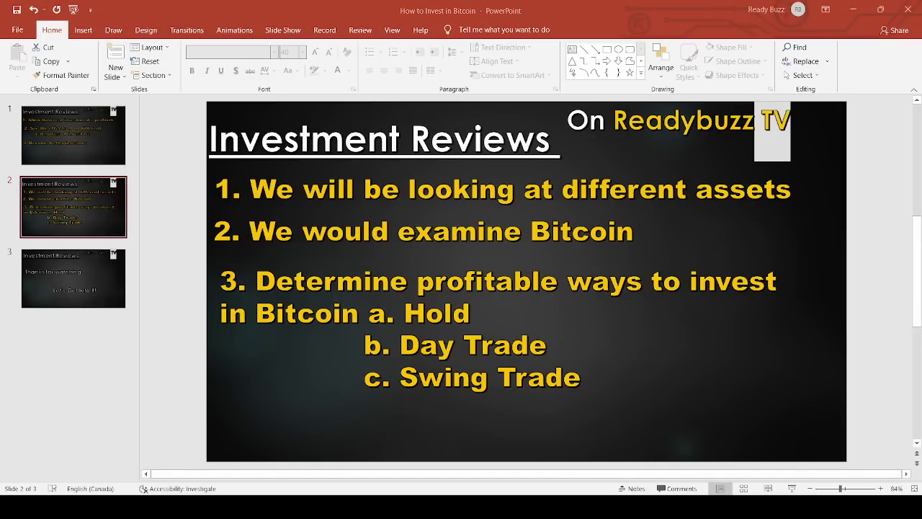
Switch to the web browser and bring up the live Binance BTC/USDT candlestick chart
key(alt+Tab)
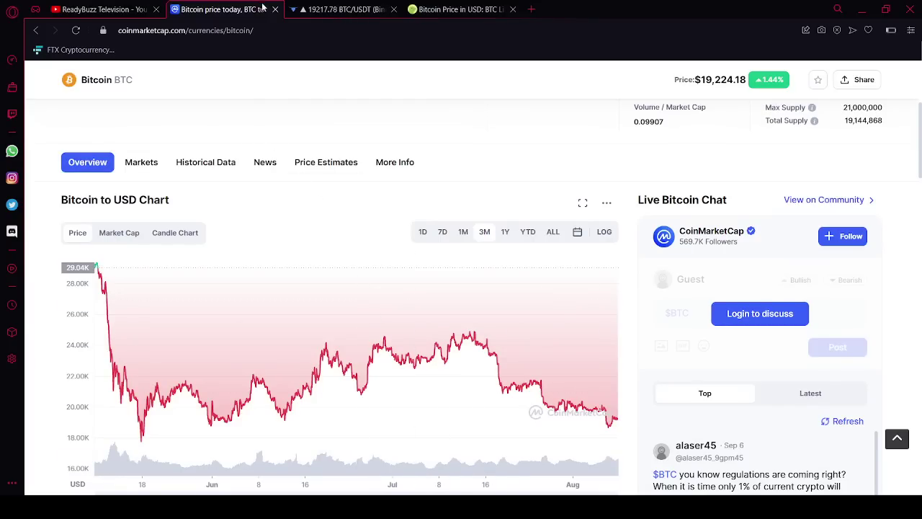
click(342, 9)
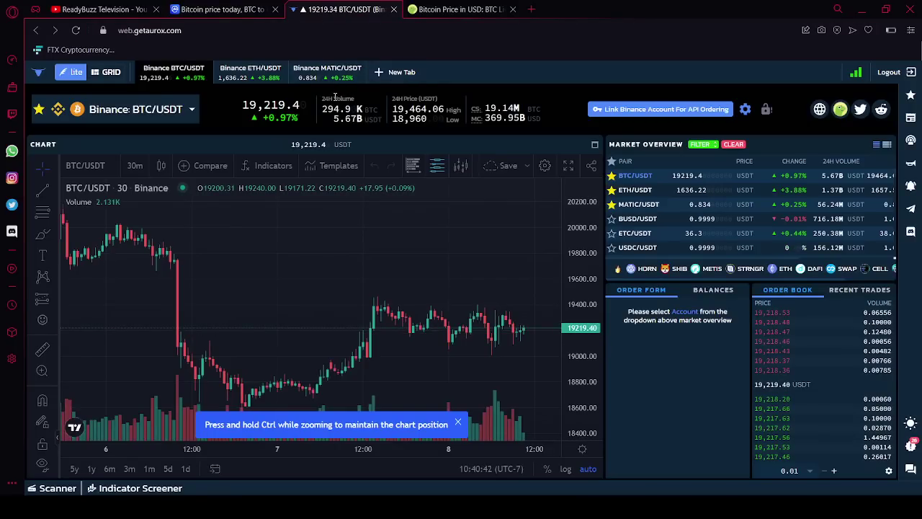